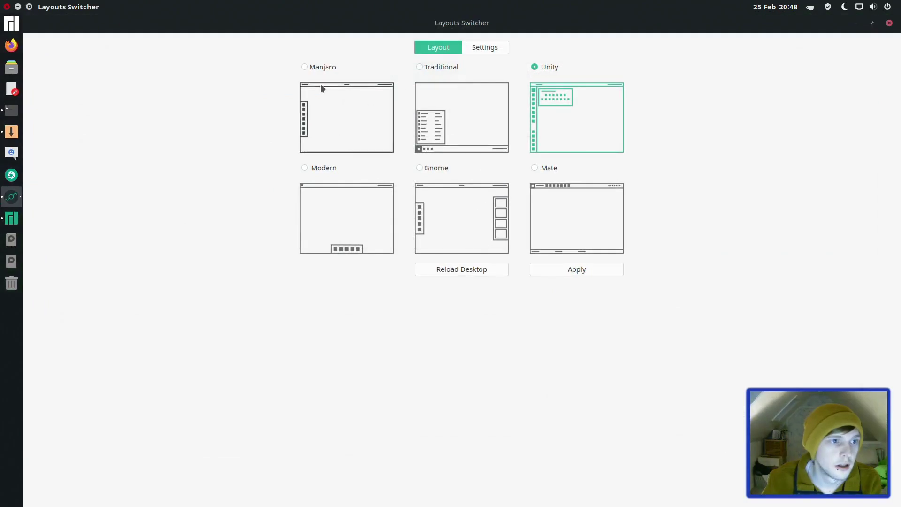
Step: Restore the maximized Layouts Switcher window to normal size and apply the Modern desktop layout
double_click(125, 25)
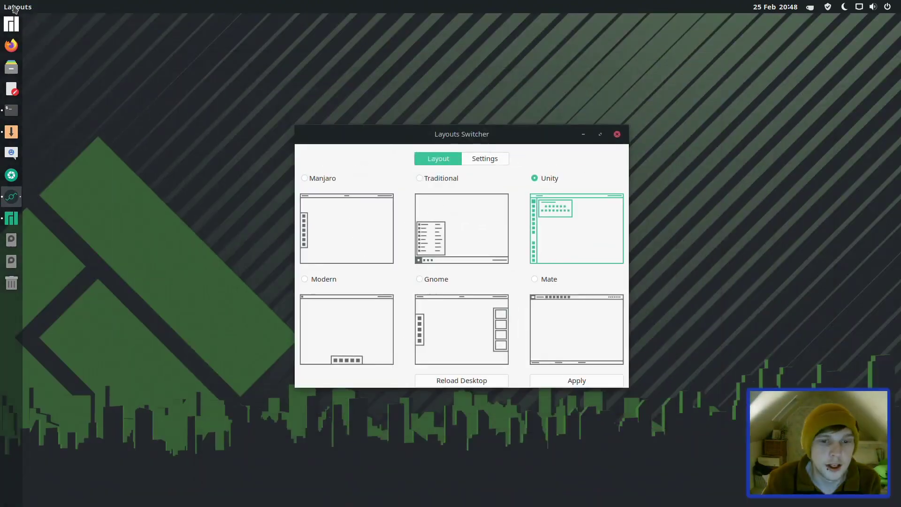
double_click(432, 136)
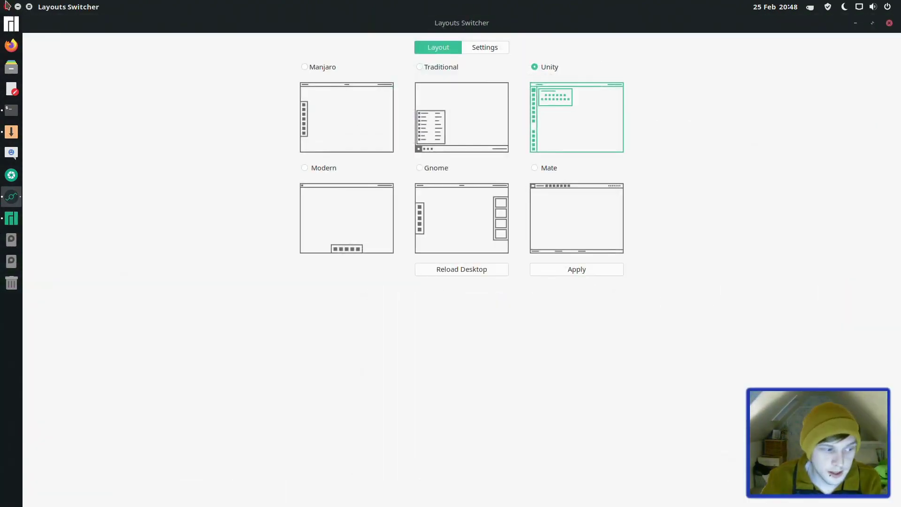
double_click(362, 23)
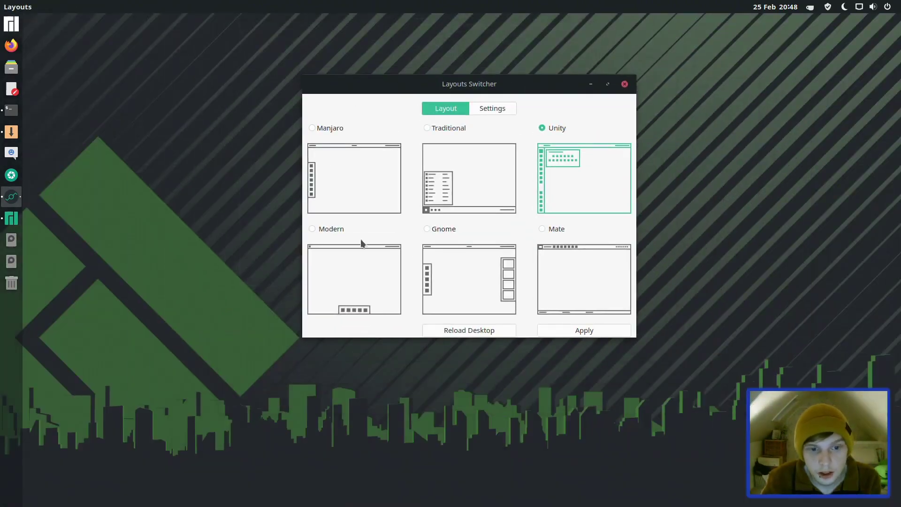
click(312, 228)
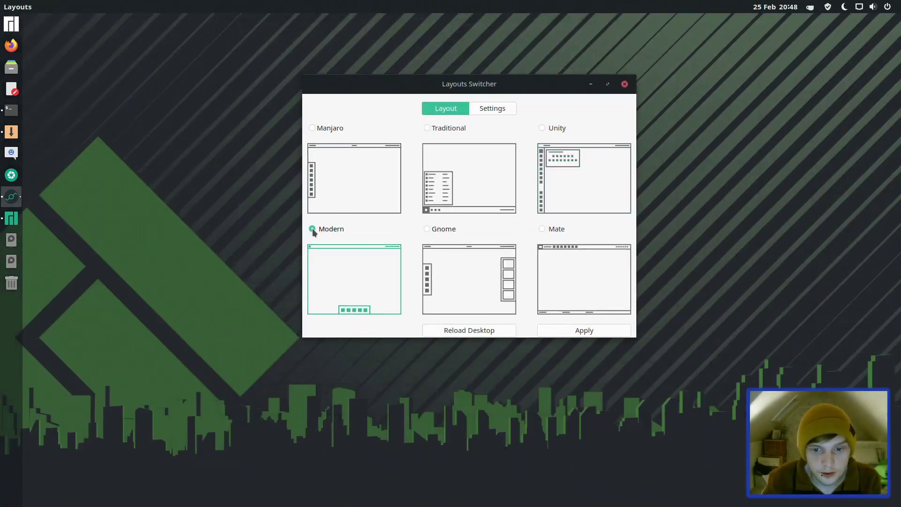
click(597, 331)
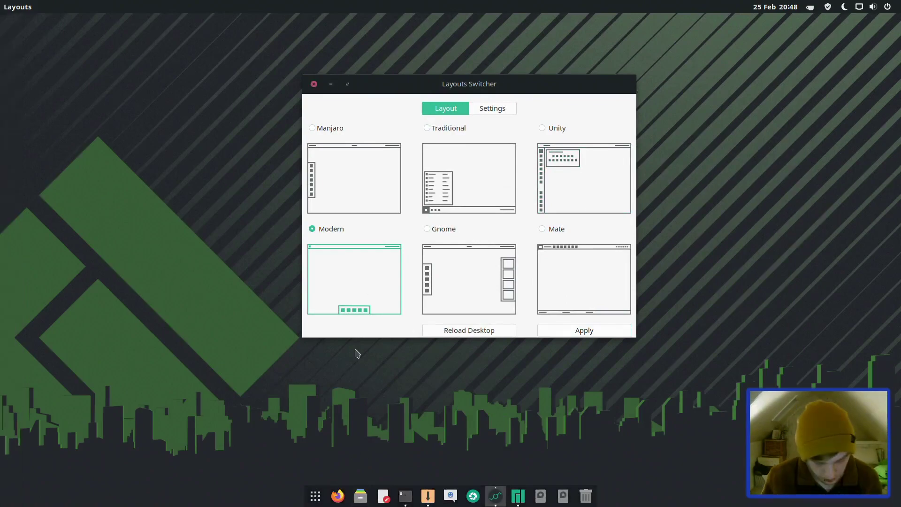
Step: Launch Tweaks to check how its window looks under the Modern layout, reposition it and close it
key(super)
text(tweaks)
key(Return)
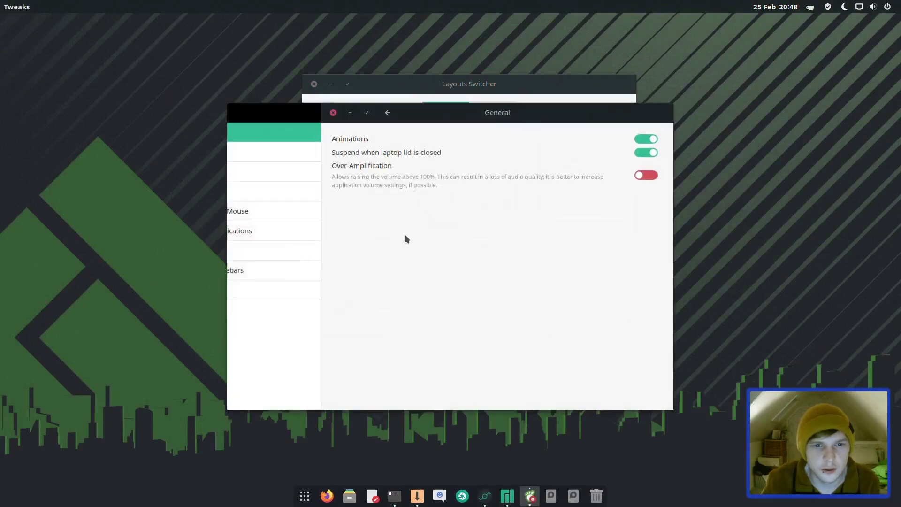
drag(421, 123, 556, 111)
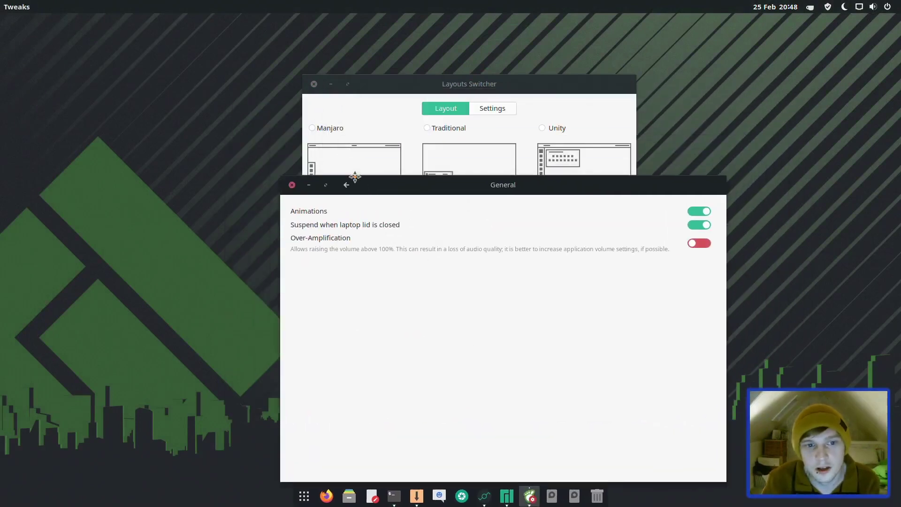
click(280, 152)
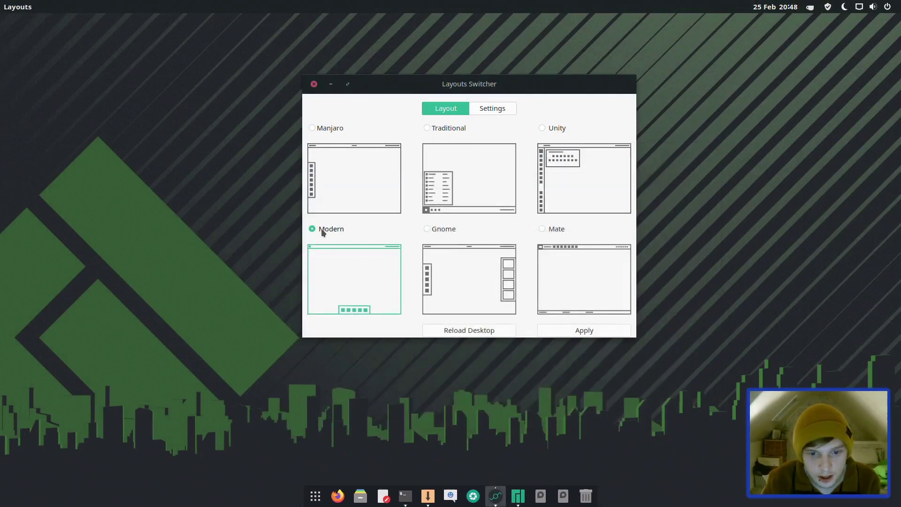
Step: Apply the Gnome desktop layout and view its activities overview with the workspace thumbnails
click(435, 233)
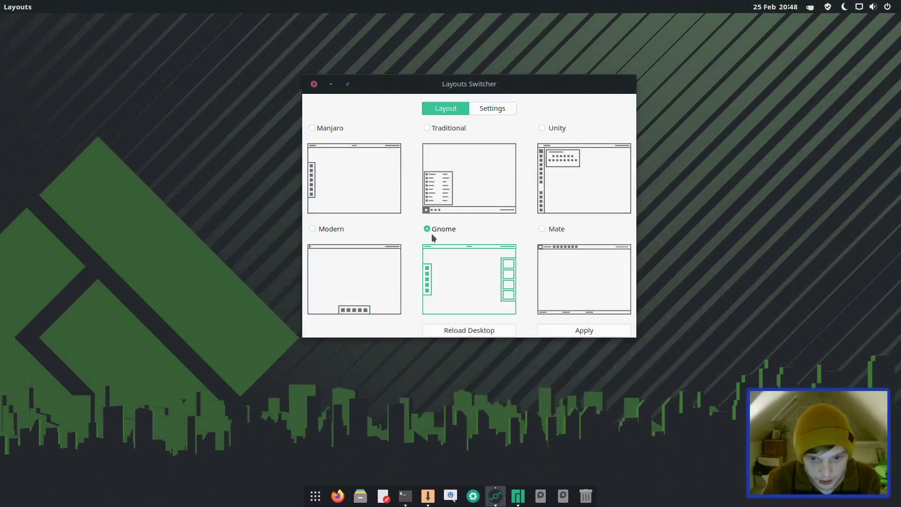
click(586, 331)
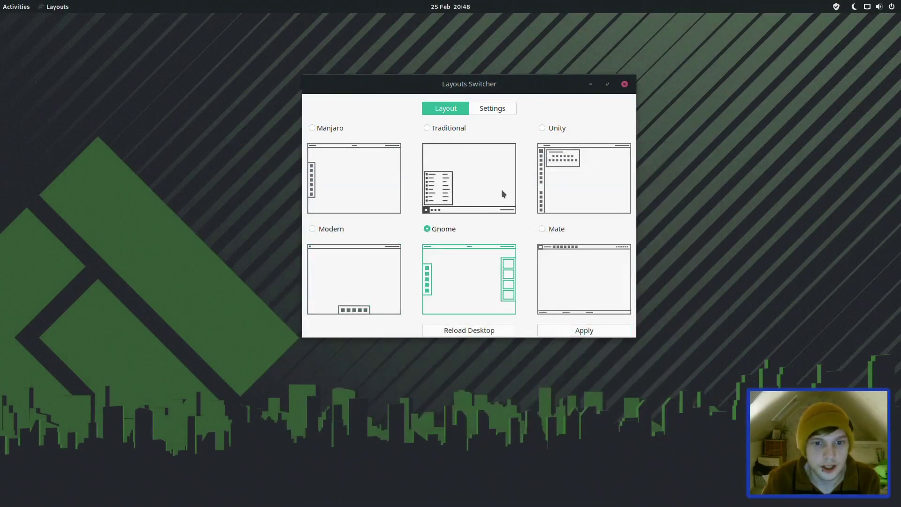
key(super)
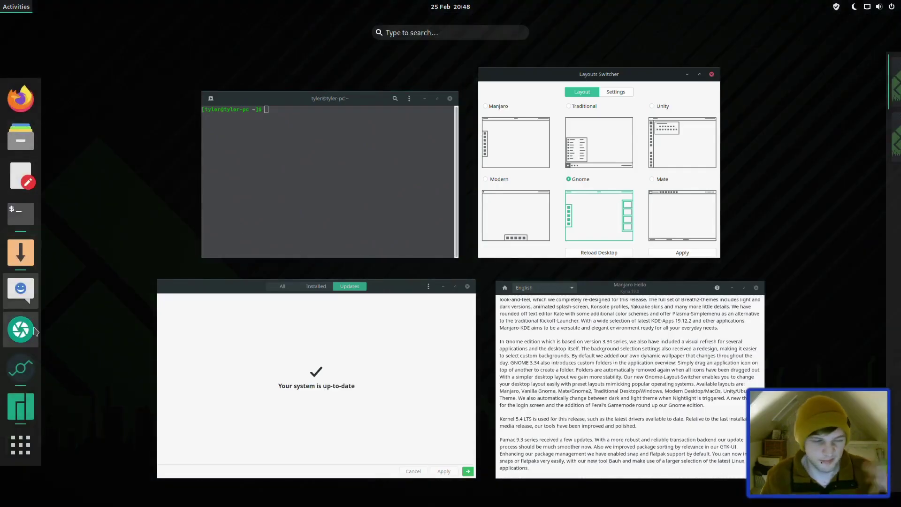
mouse_move(850, 86)
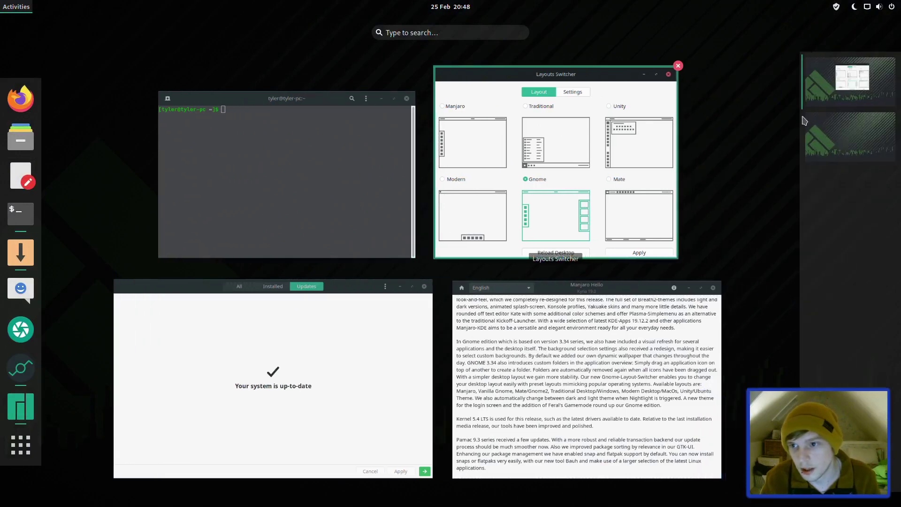
click(840, 155)
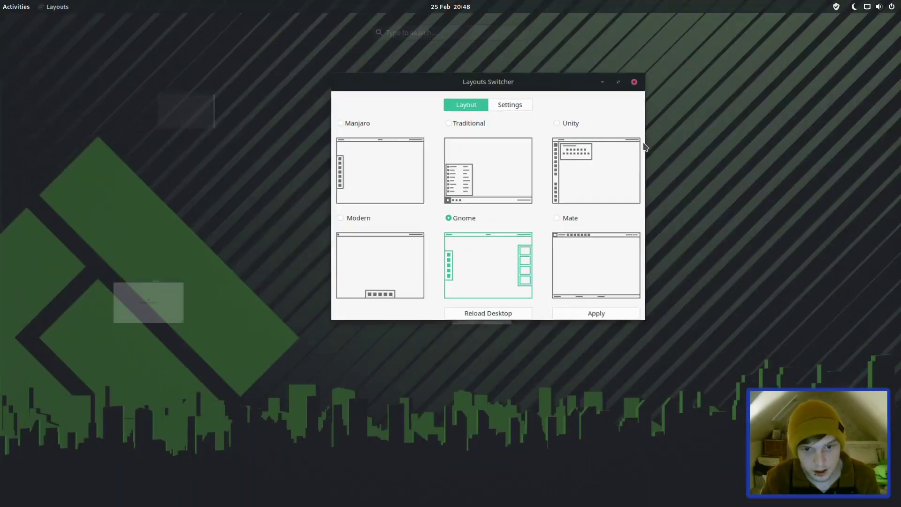
Step: Apply the Mate desktop layout and restore the maximized Layouts Switcher window to normal size
click(546, 243)
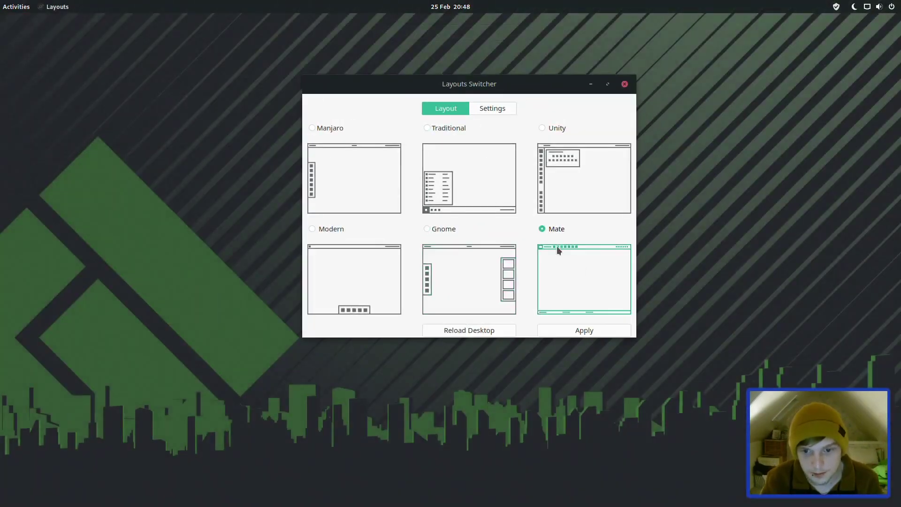
click(578, 331)
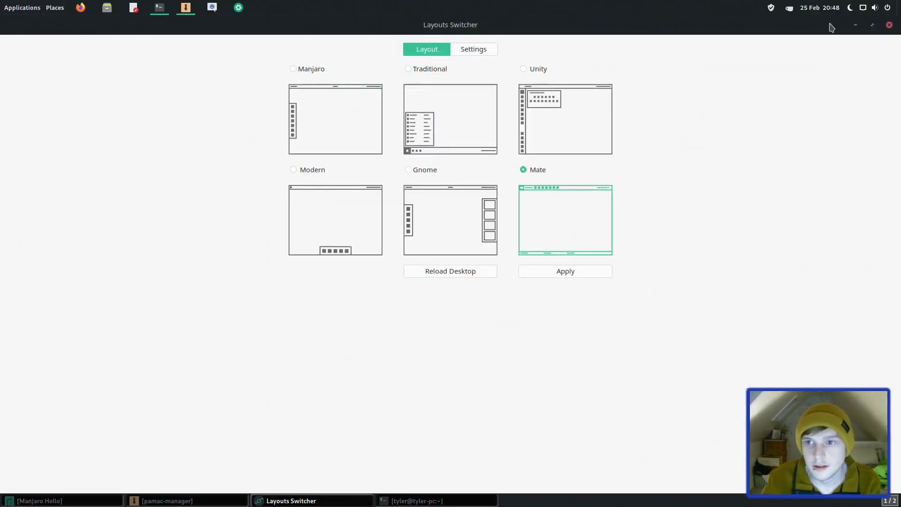
double_click(737, 30)
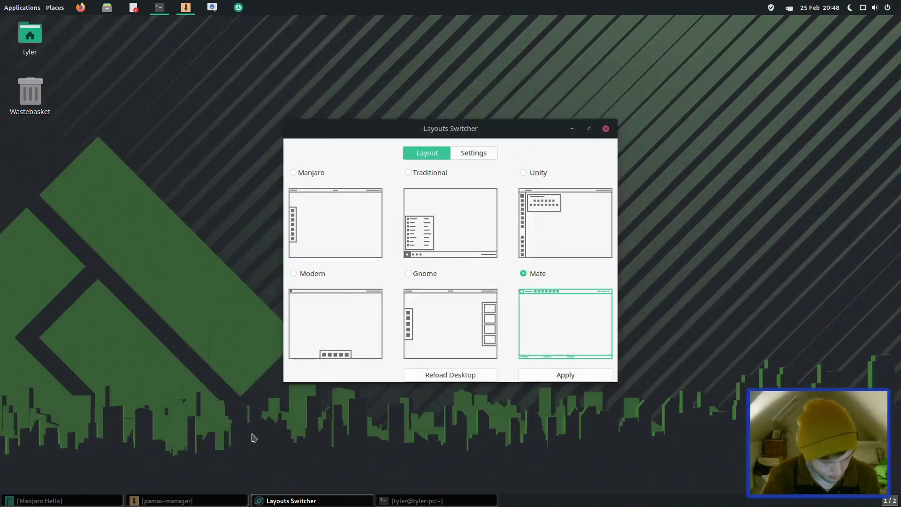
Step: Launch Tweaks and show its extensions list to see which ones the Mate layout uses
key(super)
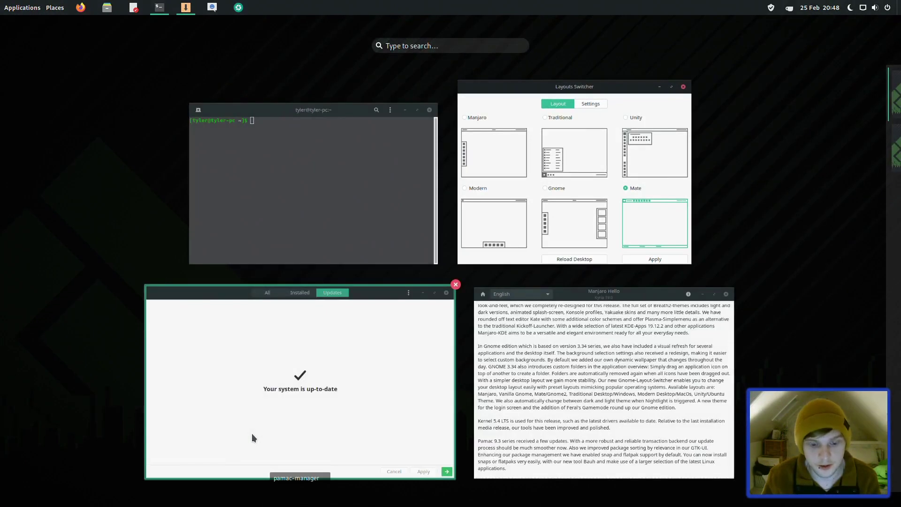
text(tweaks)
key(Return)
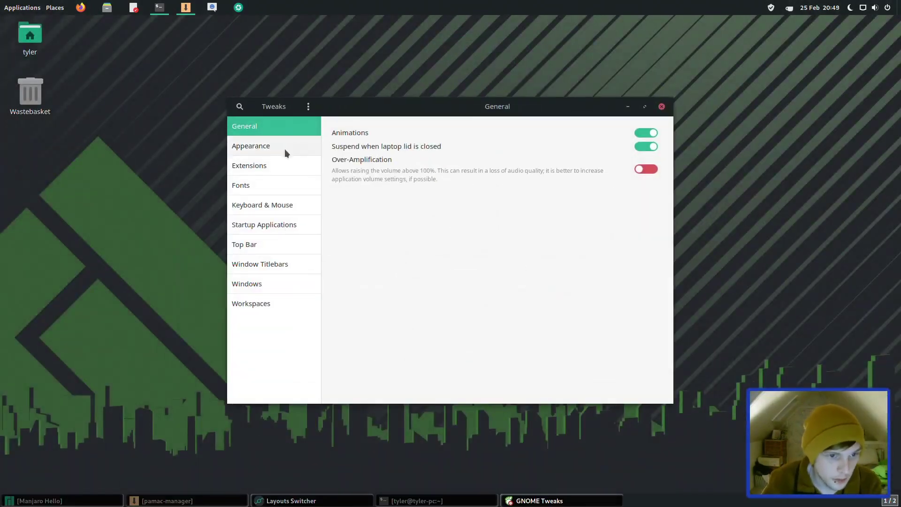
click(269, 165)
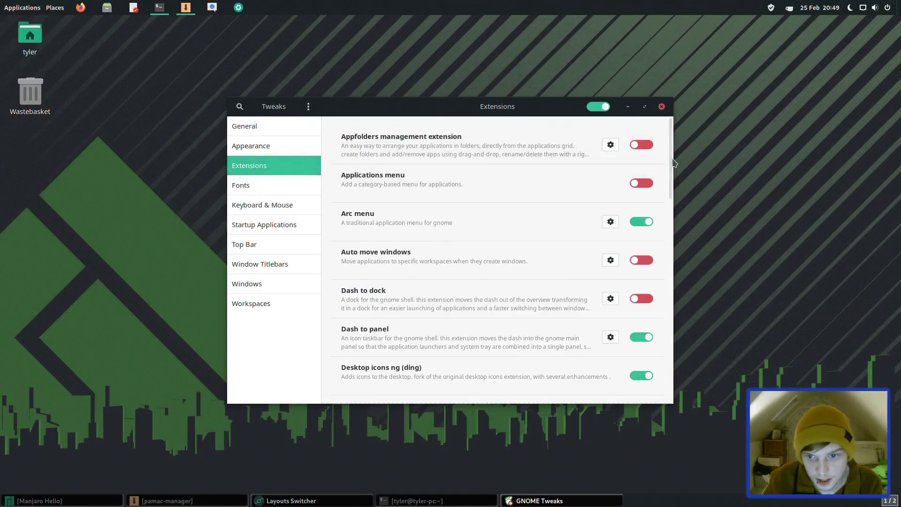
Step: Browse the program categories in the Mate layout's Applications menu
click(18, 8)
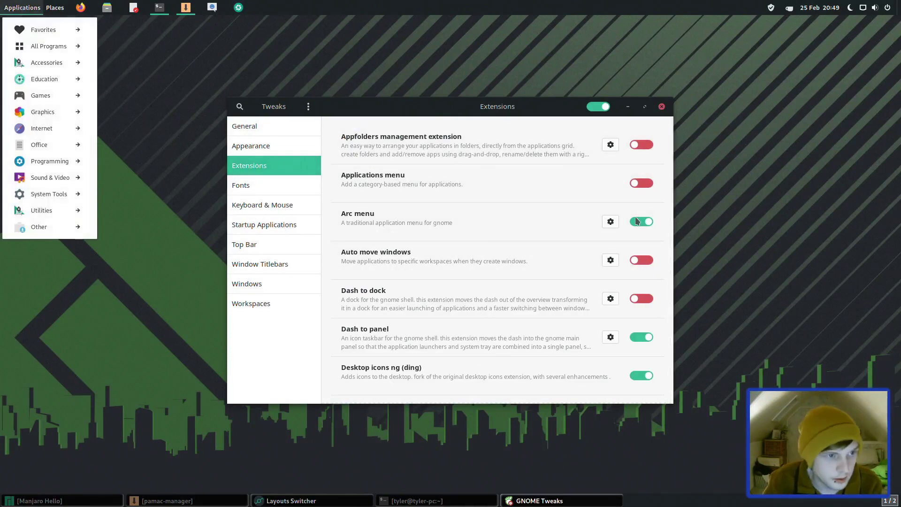
click(533, 109)
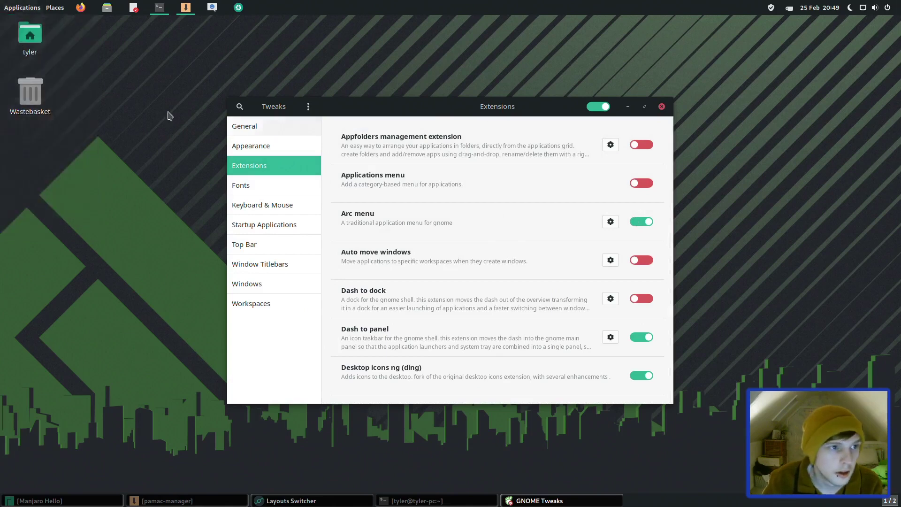
click(19, 8)
mouse_move(55, 31)
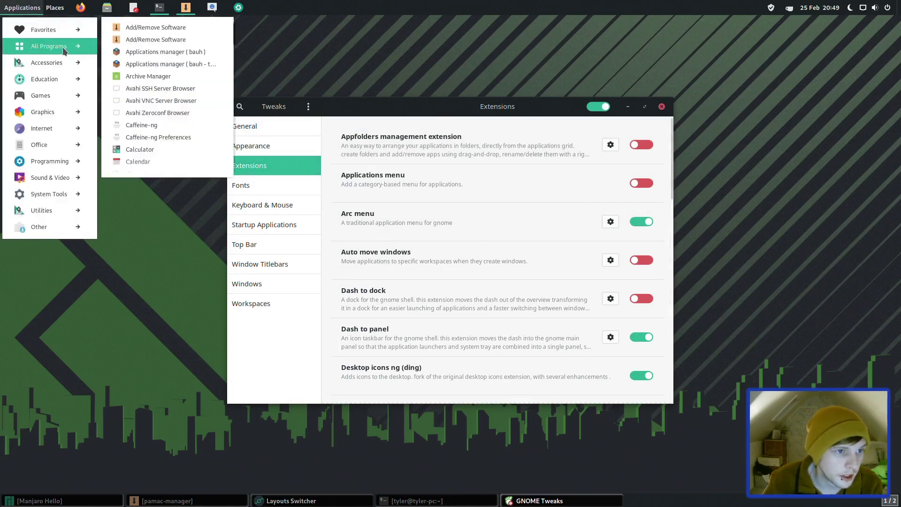
mouse_move(48, 88)
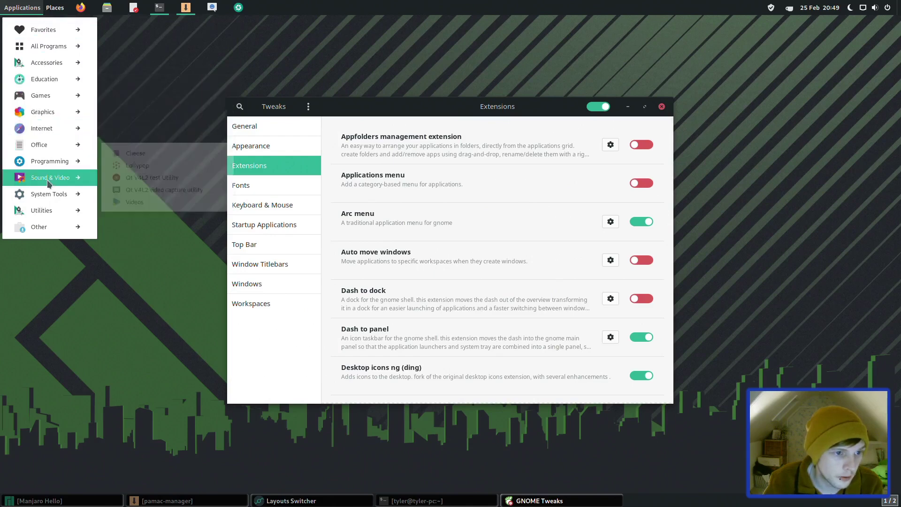
Step: Open the Home folder from Places, and close both the folder window and Tweaks
click(54, 9)
click(54, 8)
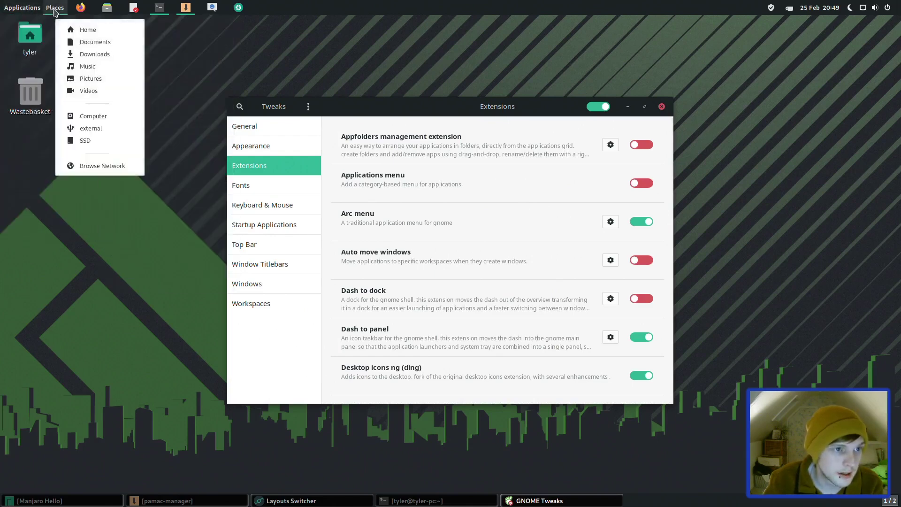
click(71, 29)
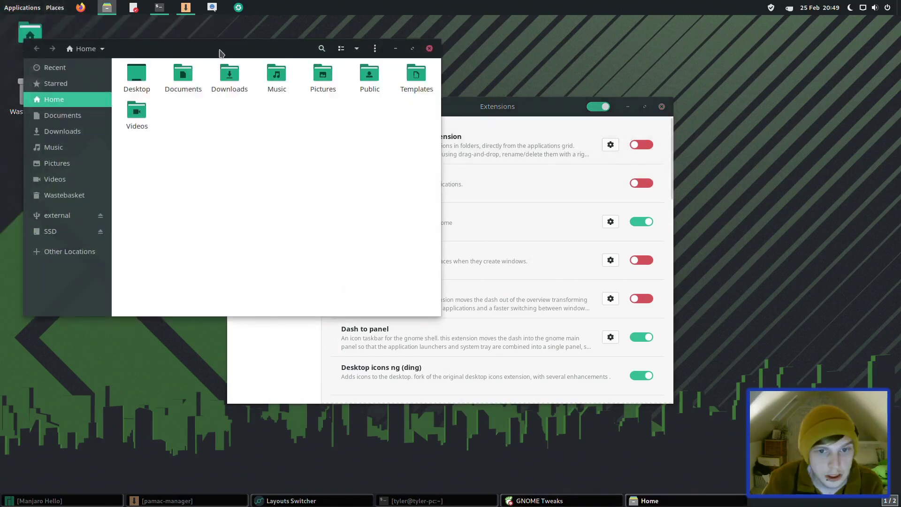
click(633, 115)
drag(386, 106, 368, 86)
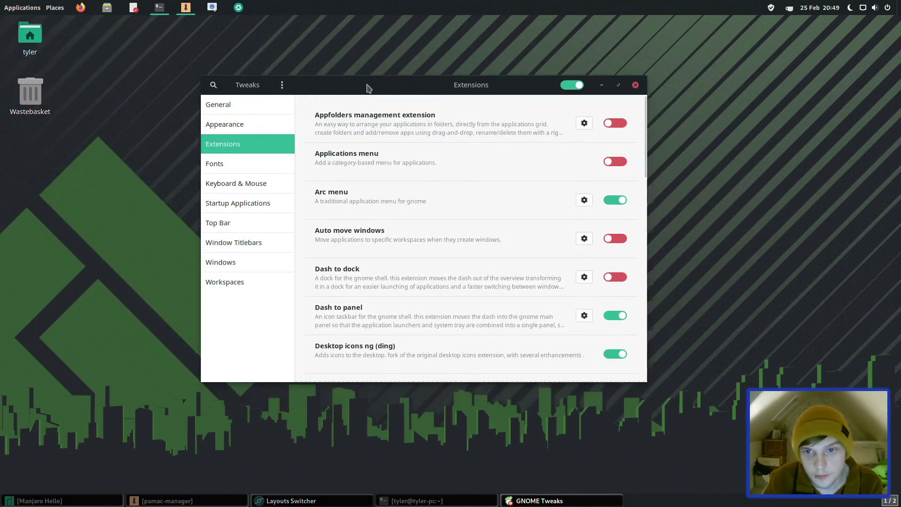
click(635, 85)
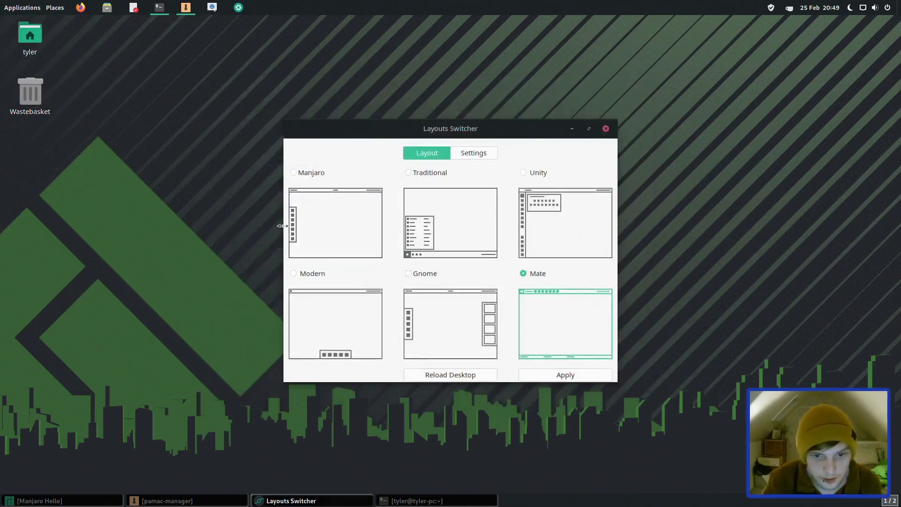
Step: Apply the Unity desktop layout and close Layouts Switcher
click(523, 173)
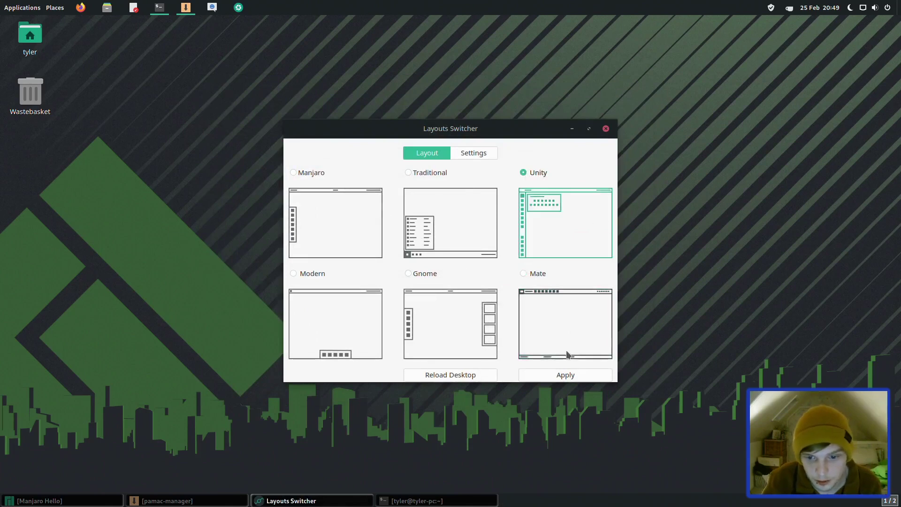
click(566, 374)
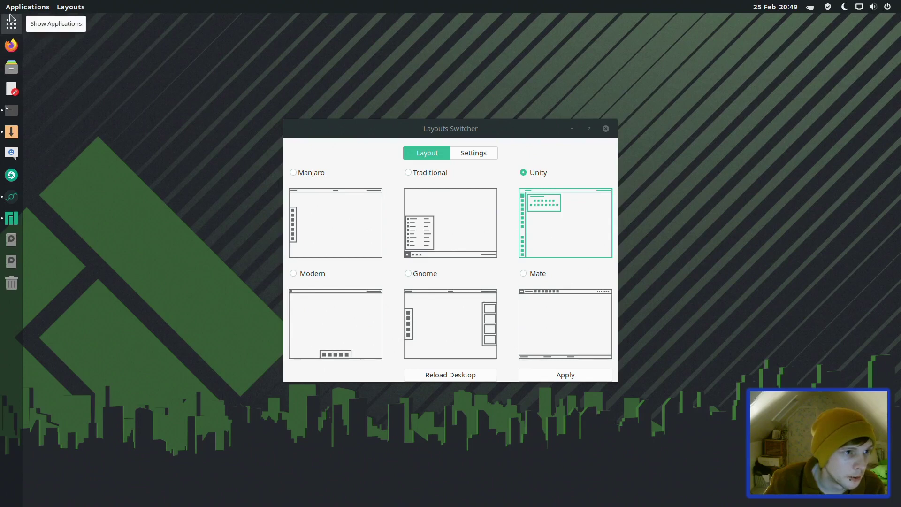
click(606, 129)
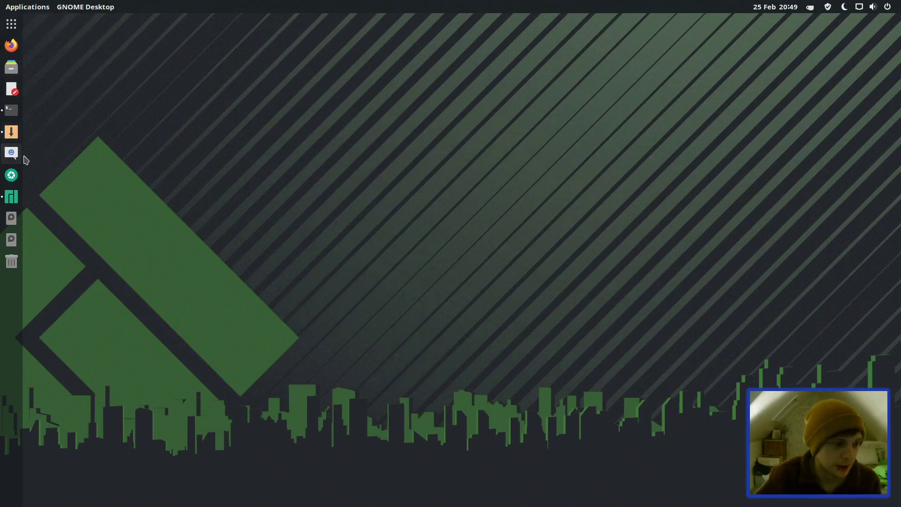
Step: Launch Tweaks and display the extensions list under the Unity layout
key(super)
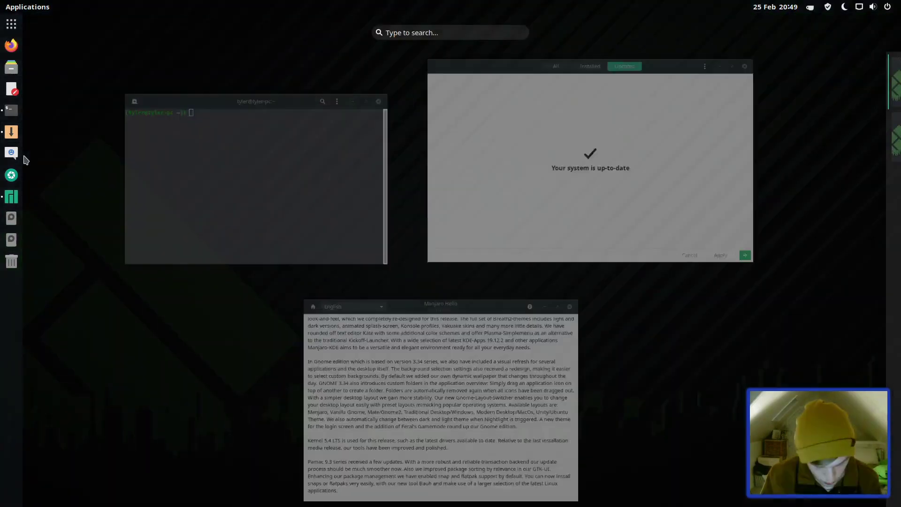
text(tweaks)
key(Return)
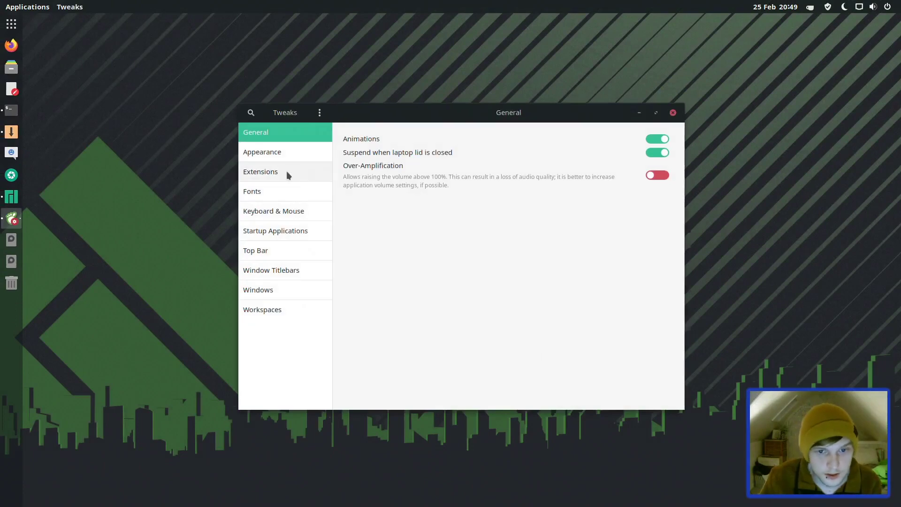
click(286, 172)
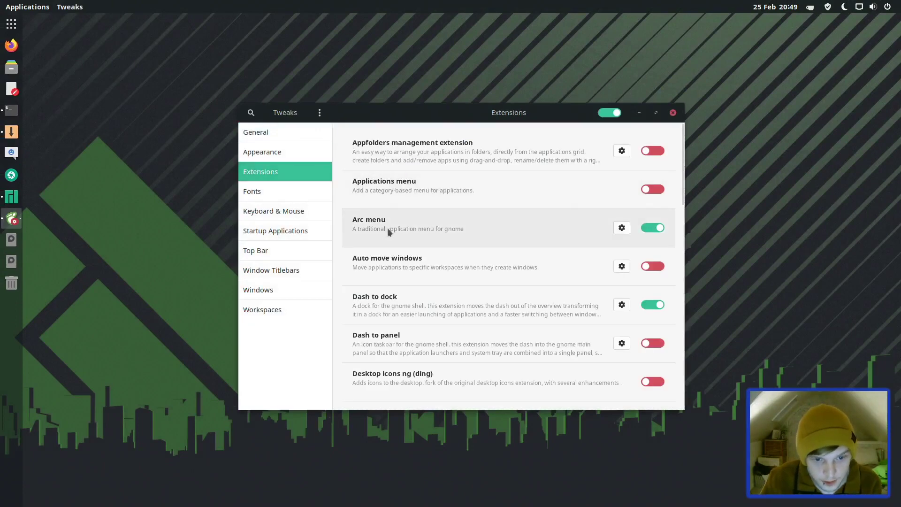
Step: Review Dash to dock's position and size settings, close them and reposition the Tweaks window
click(621, 304)
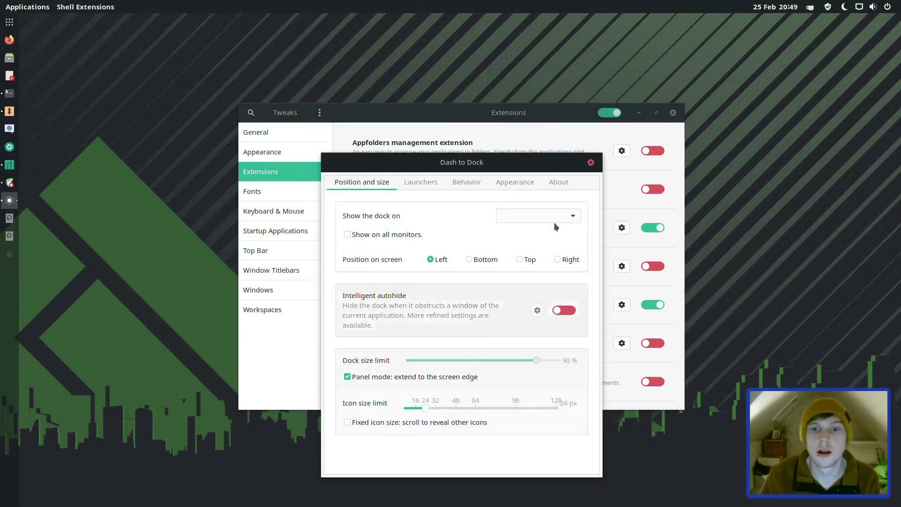
click(591, 162)
drag(425, 117, 342, 106)
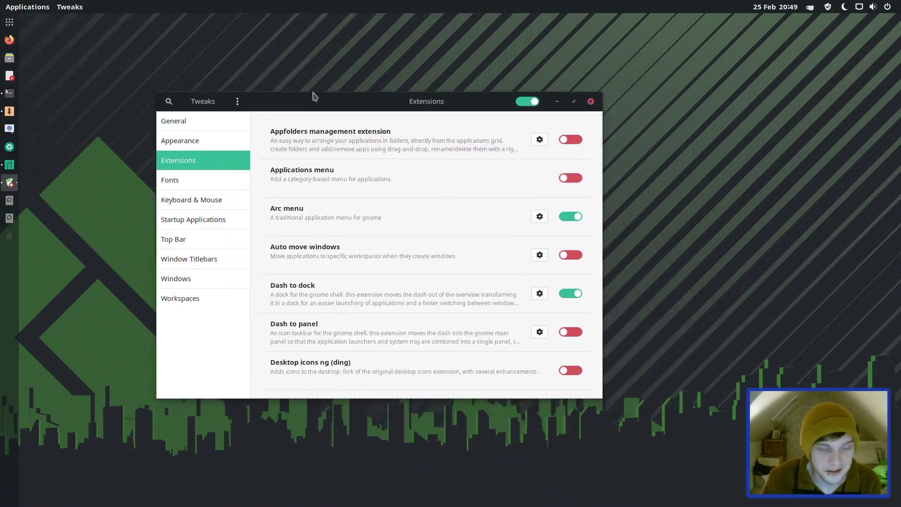
Step: Close Tweaks, launch it again and display its extensions list
click(591, 101)
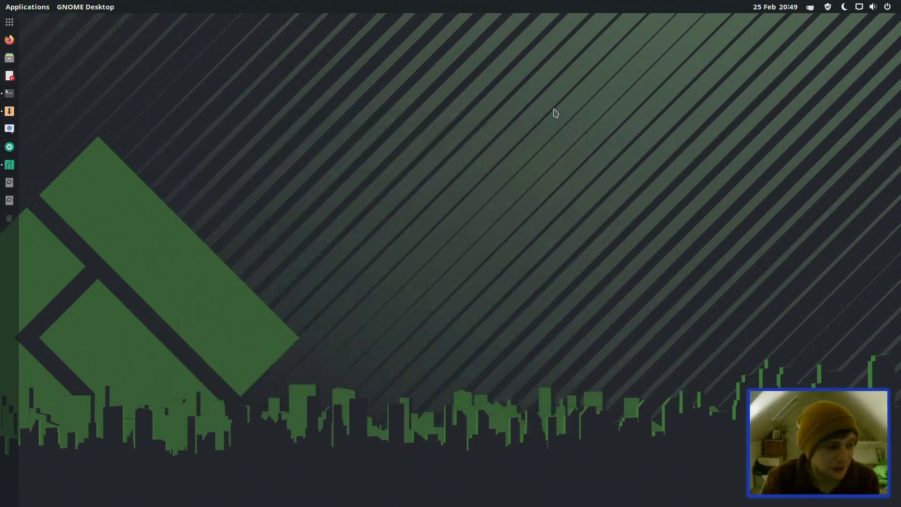
key(super+a)
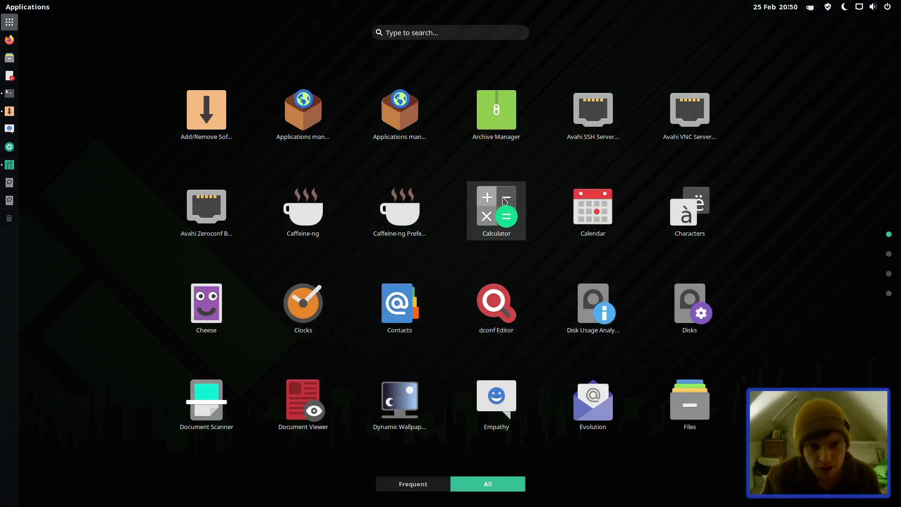
text(tw)
key(Return)
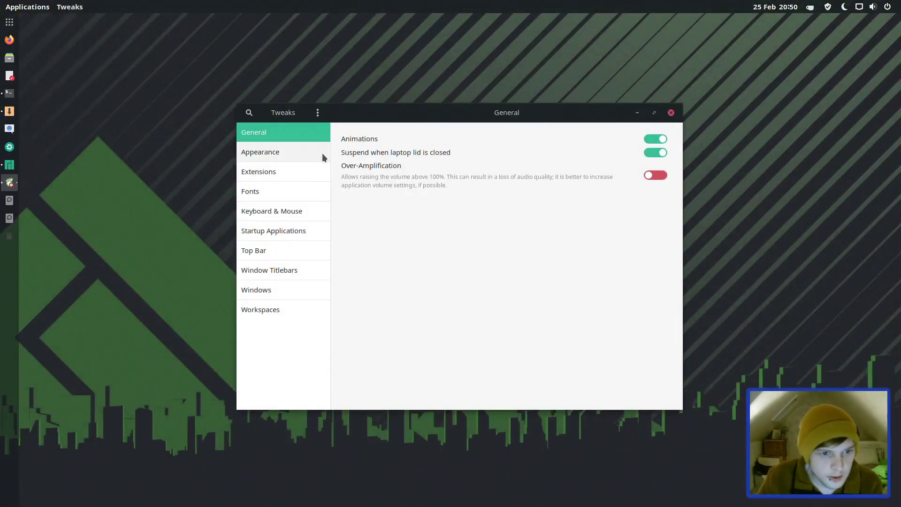
click(297, 174)
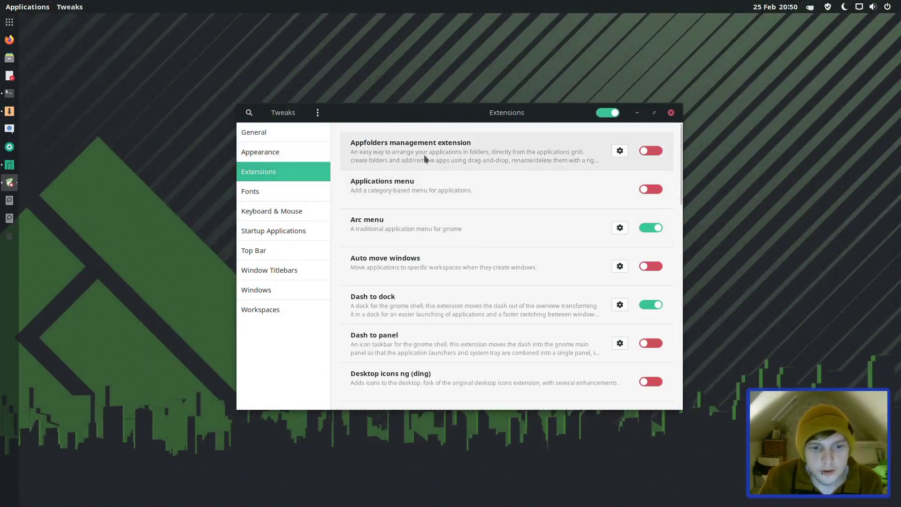
Step: Review the first extensions in the list, from Appfolders management through Gamemode
scroll(447, 288, down, 5)
scroll(456, 221, up, 5)
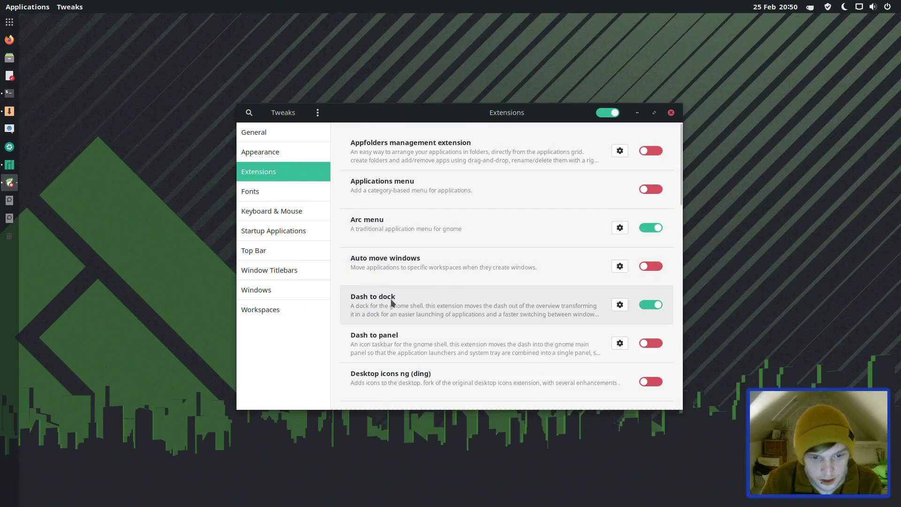
scroll(394, 306, down, 2)
scroll(379, 314, down, 1)
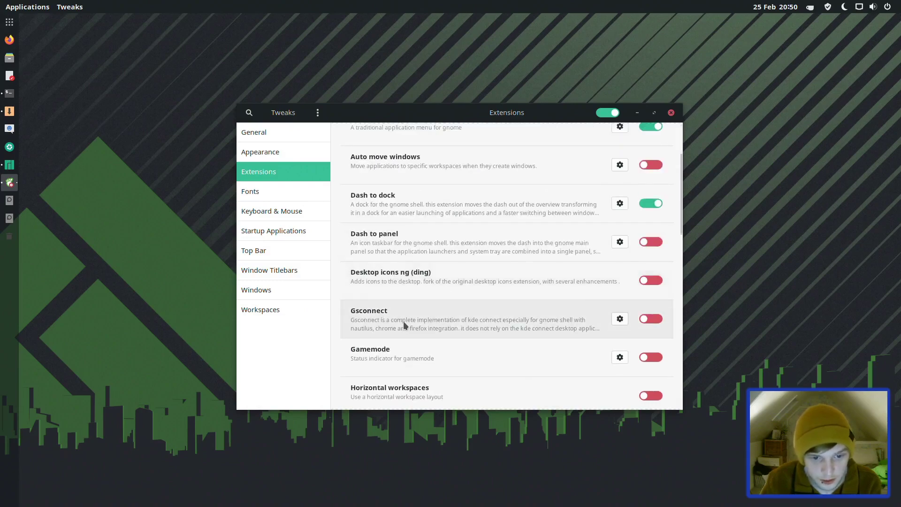
scroll(404, 324, down, 1)
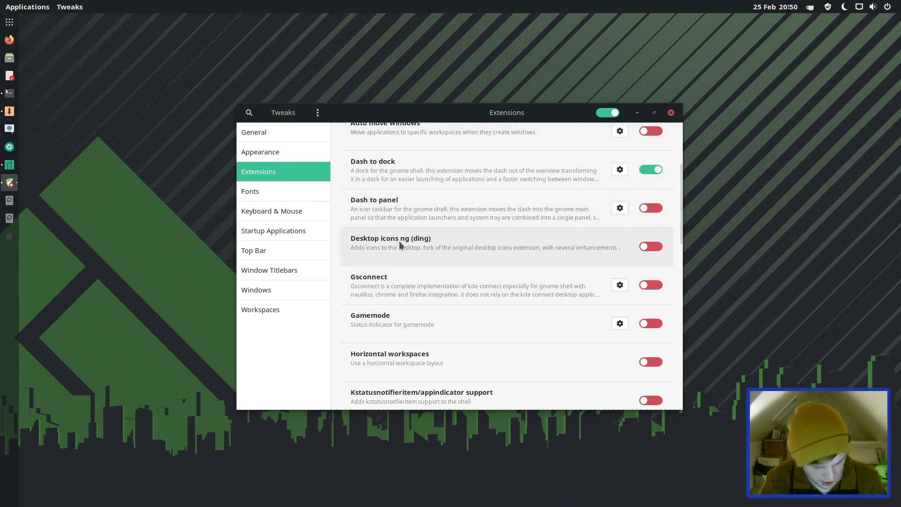
key(super+a)
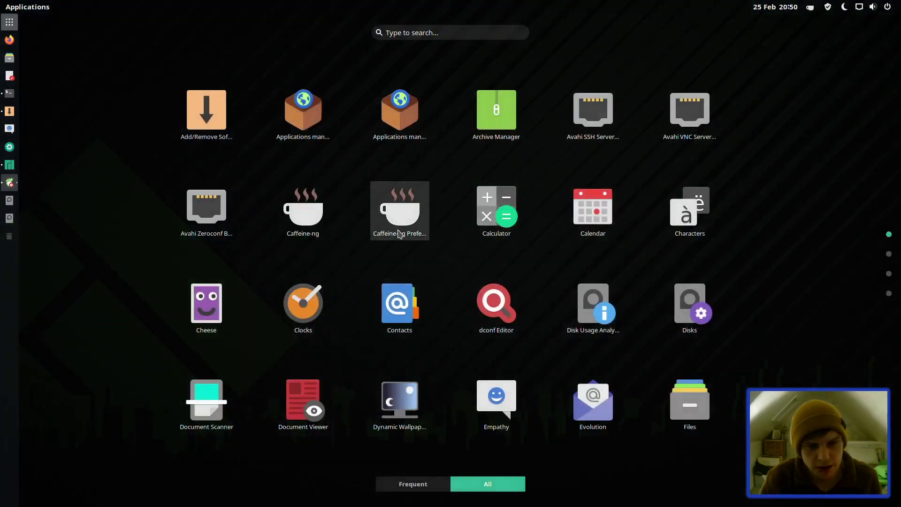
key(Escape)
click(566, 182)
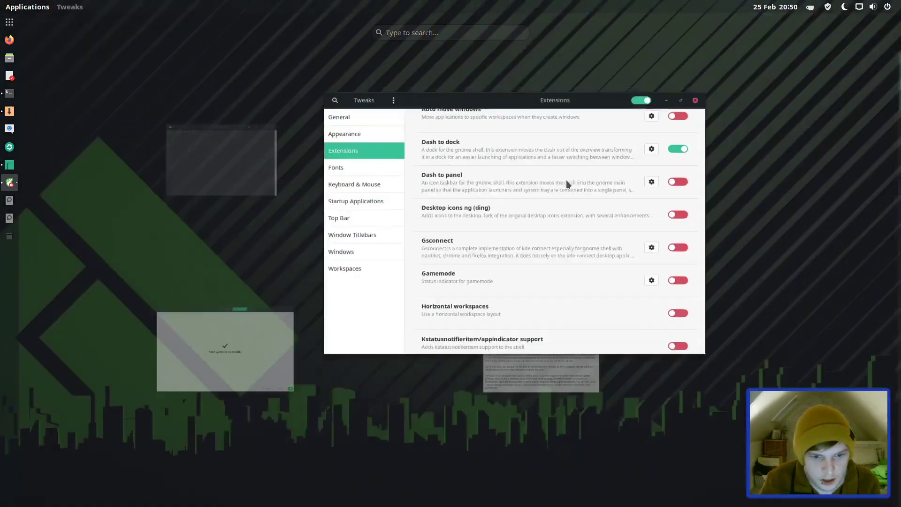
Step: Read through the remaining extensions down to Windownavigator, and close Tweaks
scroll(385, 366, down, 1)
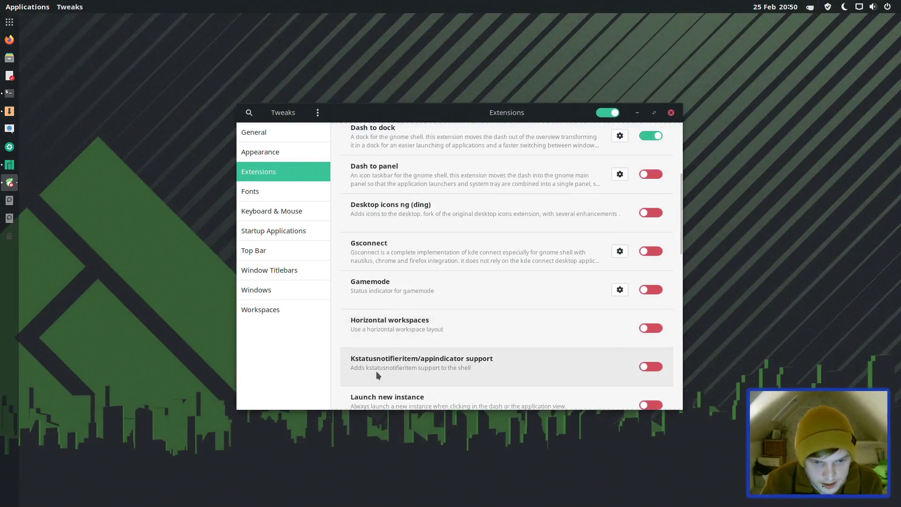
scroll(386, 364, down, 3)
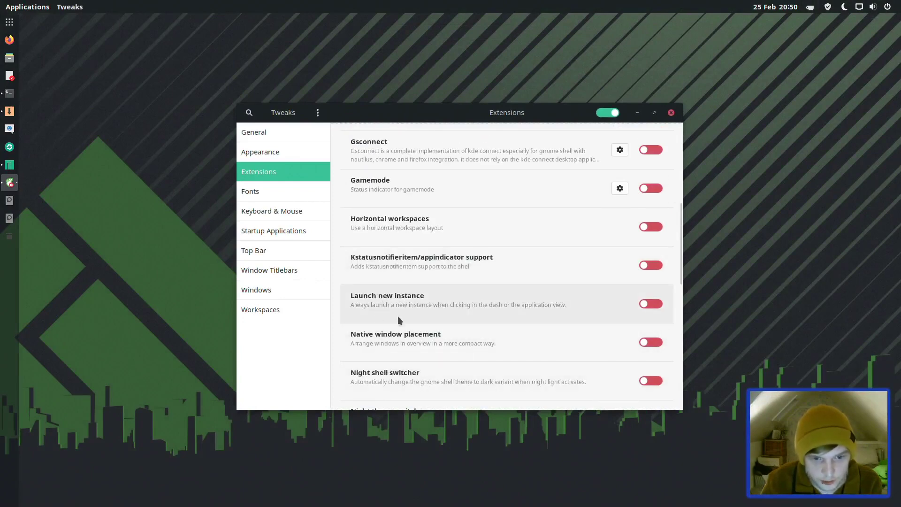
scroll(397, 319, down, 1)
scroll(385, 317, down, 1)
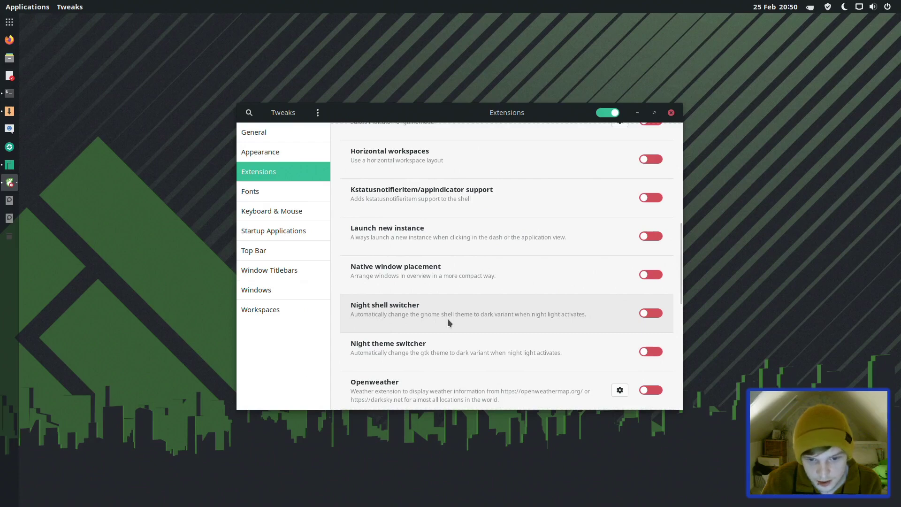
scroll(556, 317, down, 1)
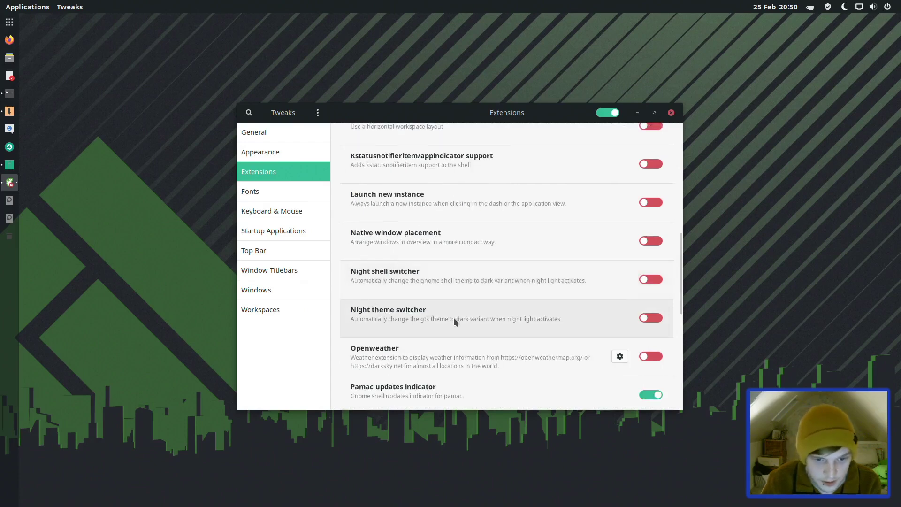
scroll(442, 316, down, 2)
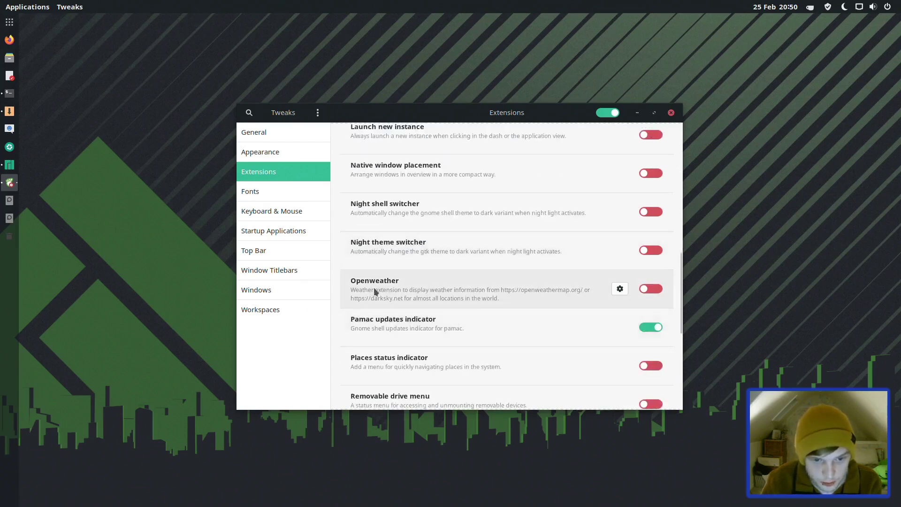
scroll(389, 319, down, 1)
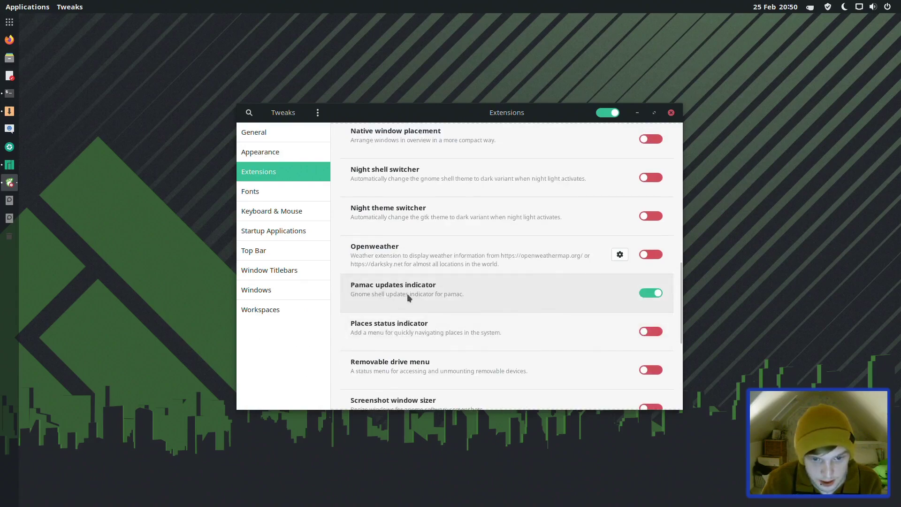
scroll(422, 295, down, 1)
scroll(379, 301, down, 1)
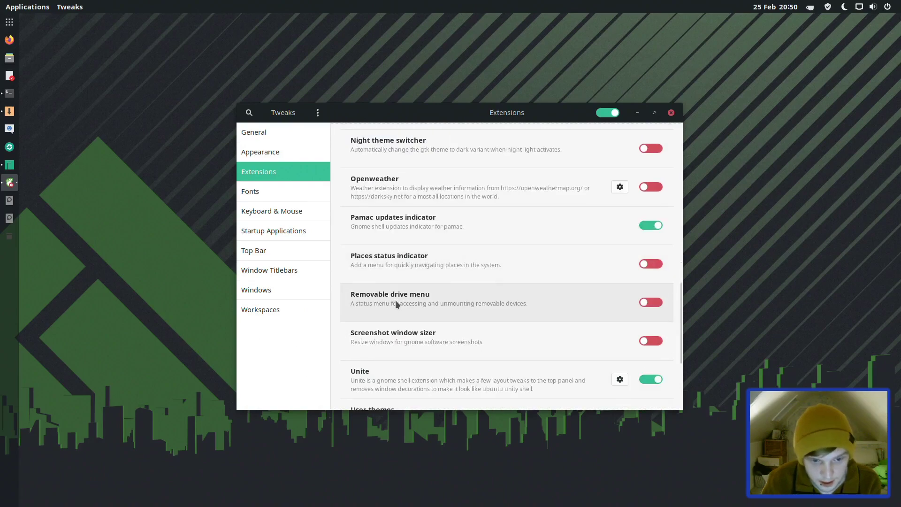
scroll(395, 300, down, 2)
scroll(380, 344, down, 3)
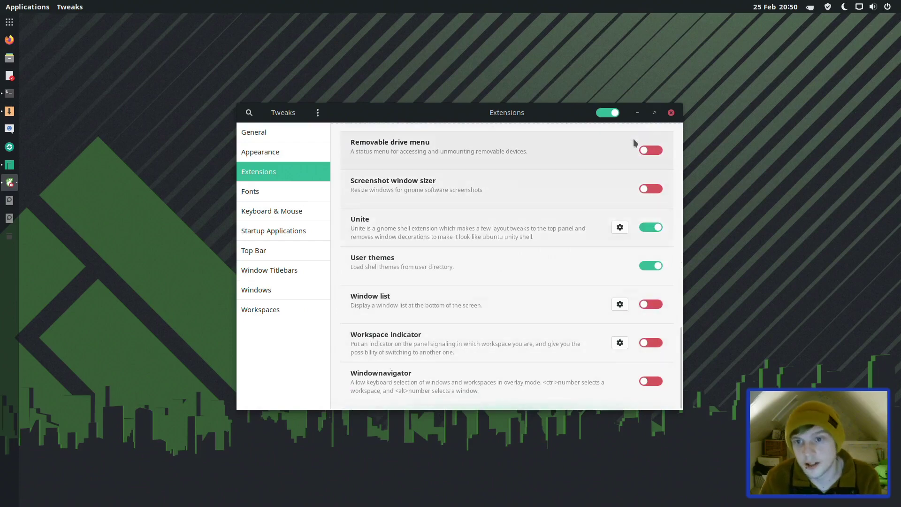
click(671, 113)
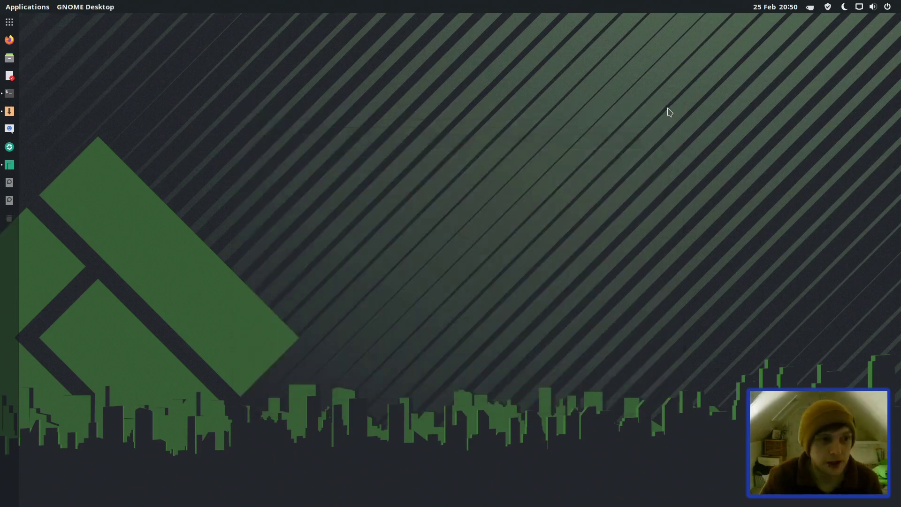
Step: Browse the pages of installed applications in the full applications grid
click(10, 22)
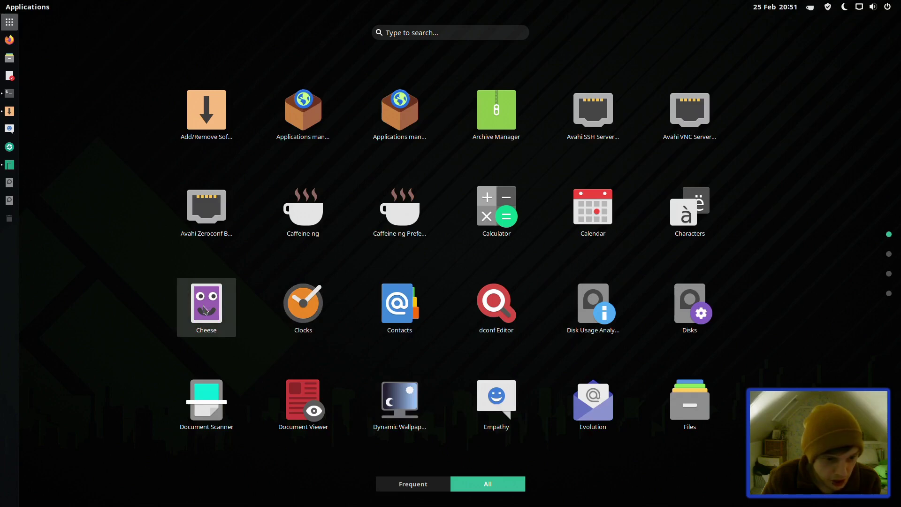
scroll(234, 313, down, 1)
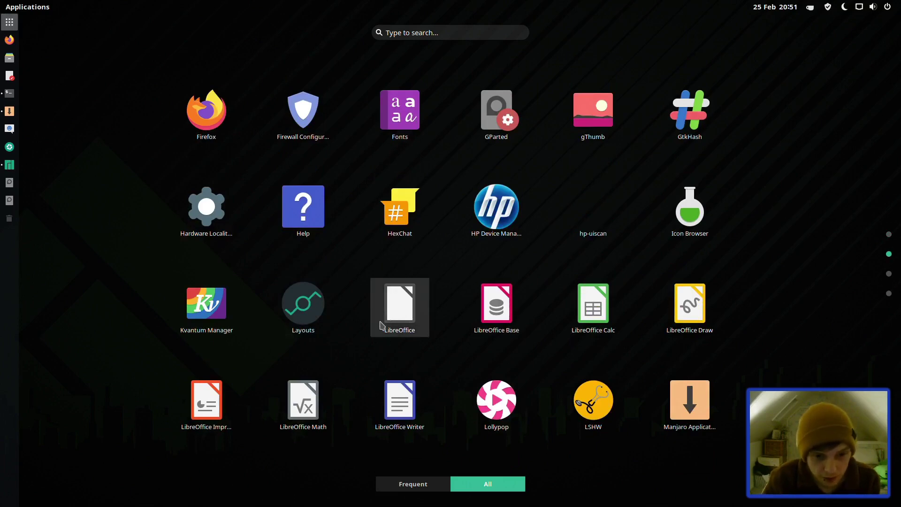
scroll(610, 407, down, 2)
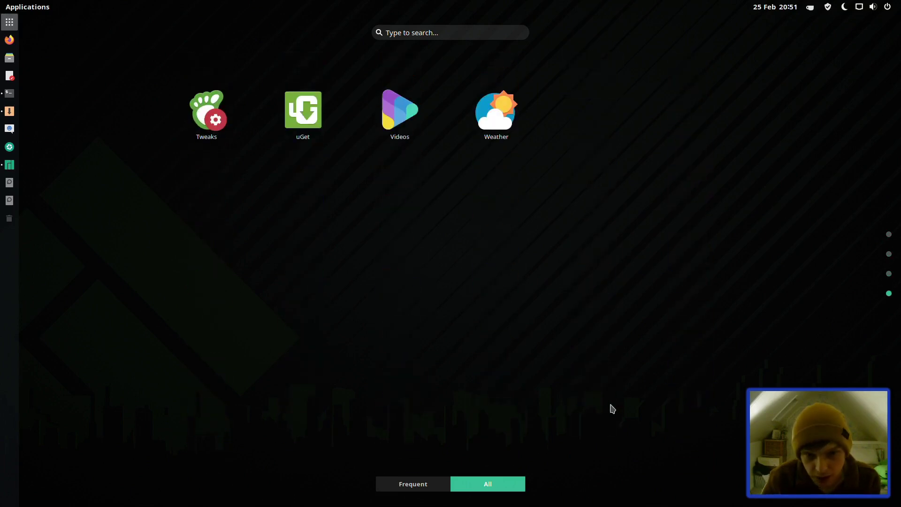
scroll(605, 336, up, 1)
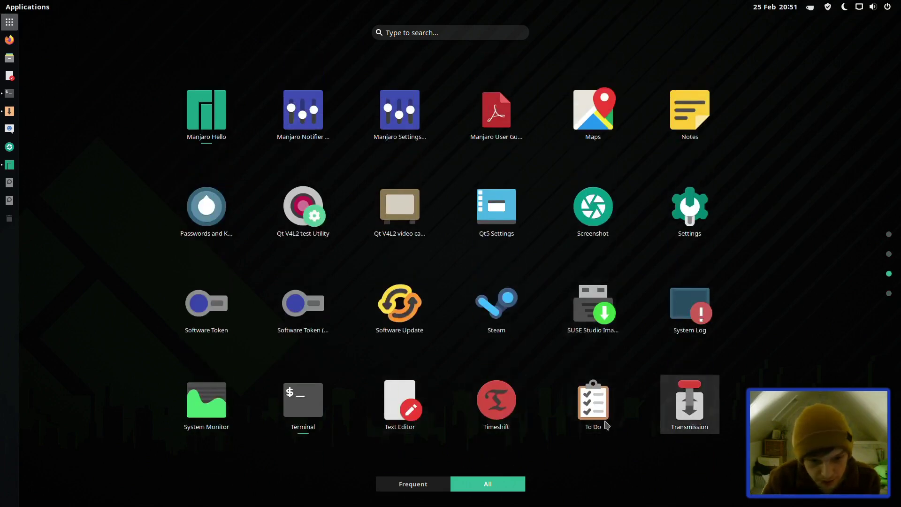
Step: Search the installed applications for "deja" and for "time", clearing the search each time
text(deja)
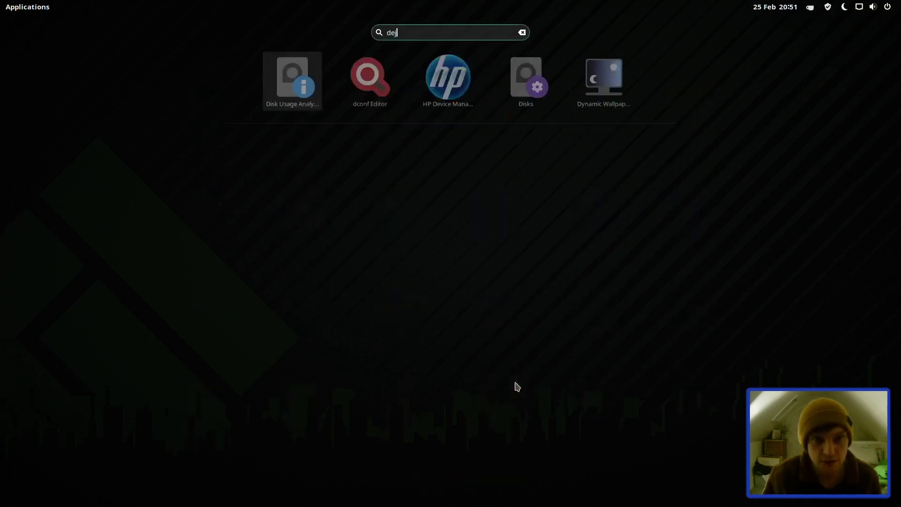
key(BackSpace)
key(BackSpace)
key(BackSpace)
key(BackSpace)
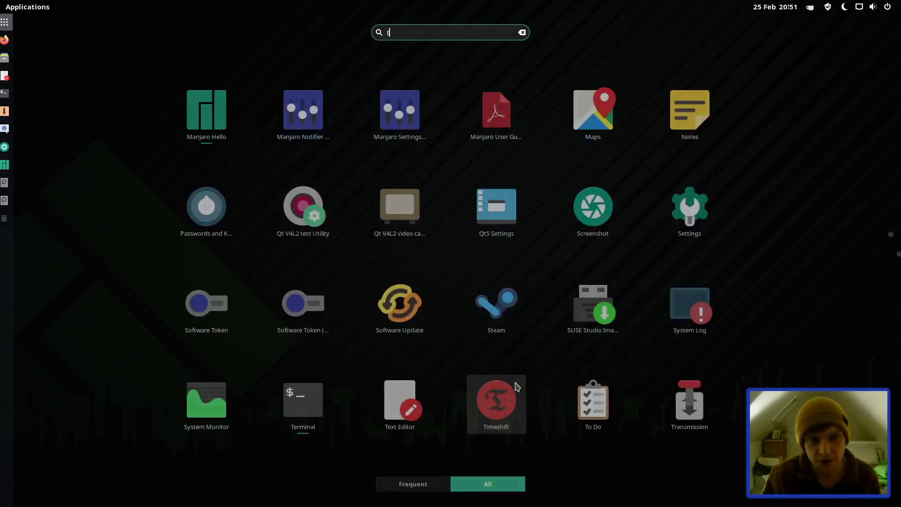
text(time)
key(BackSpace)
key(BackSpace)
key(BackSpace)
key(BackSpace)
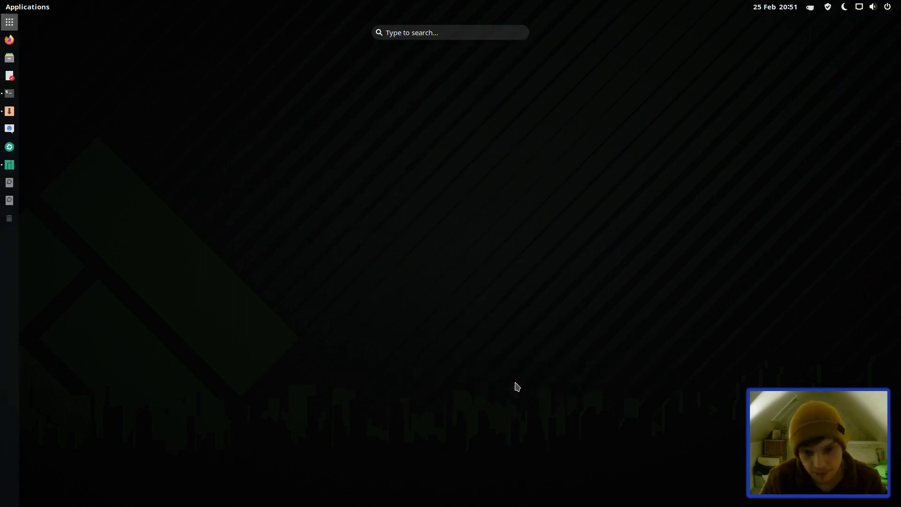
Step: View the last applications page, leave the grid and bring the Manjaro Hello window to the front
scroll(626, 356, down, 1)
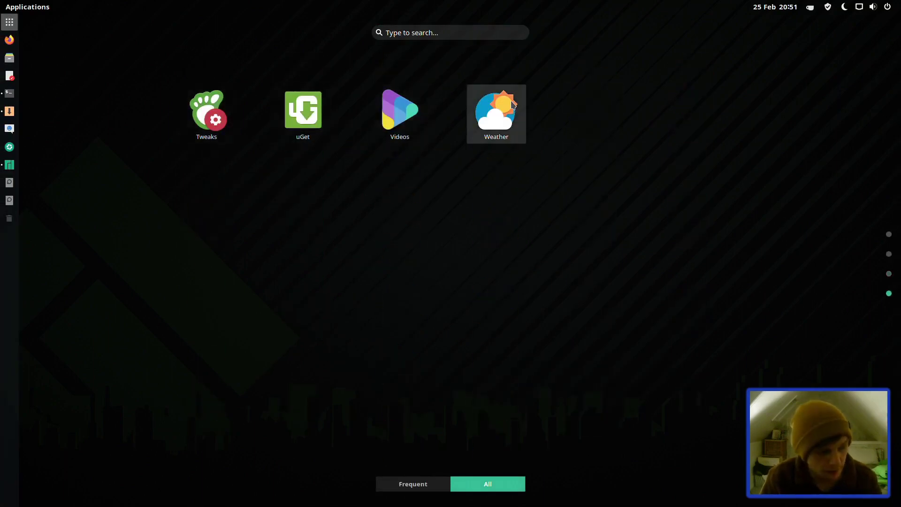
key(Escape)
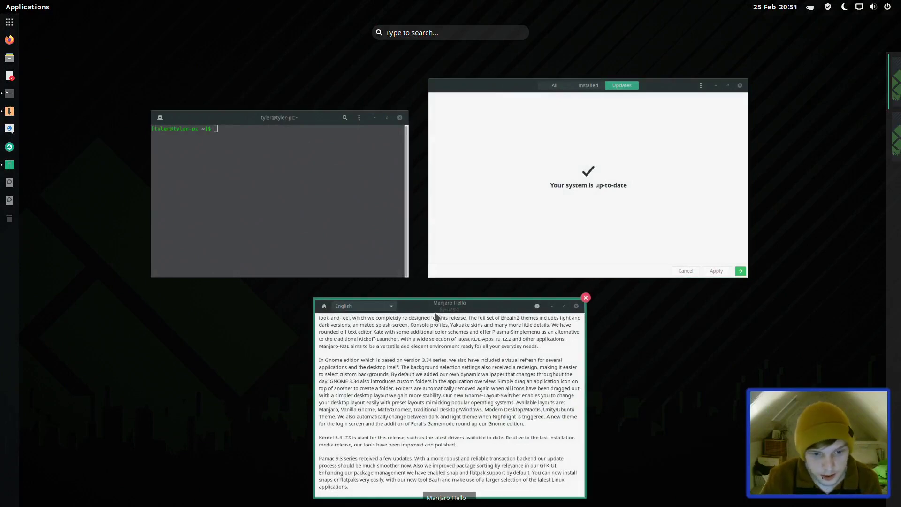
click(437, 347)
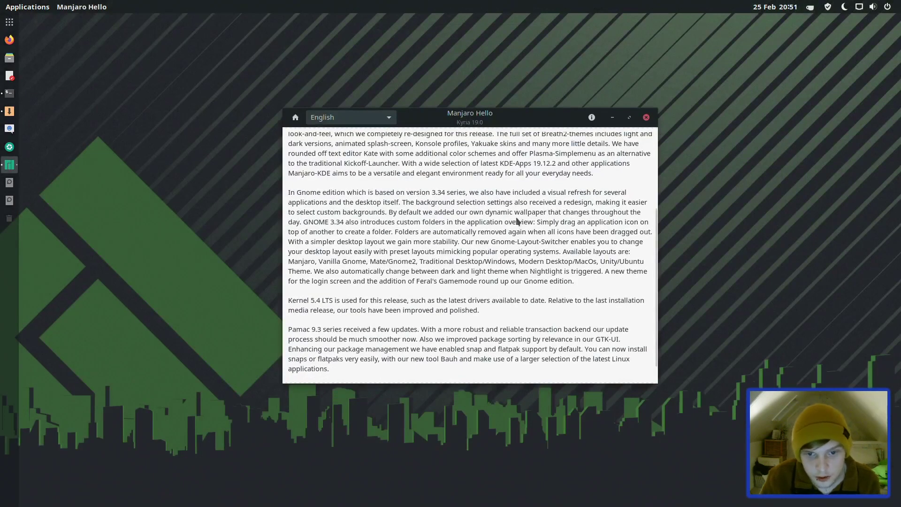
Step: Open the Background page in system Settings and move the window up over Manjaro Hello
right_click(197, 74)
click(249, 114)
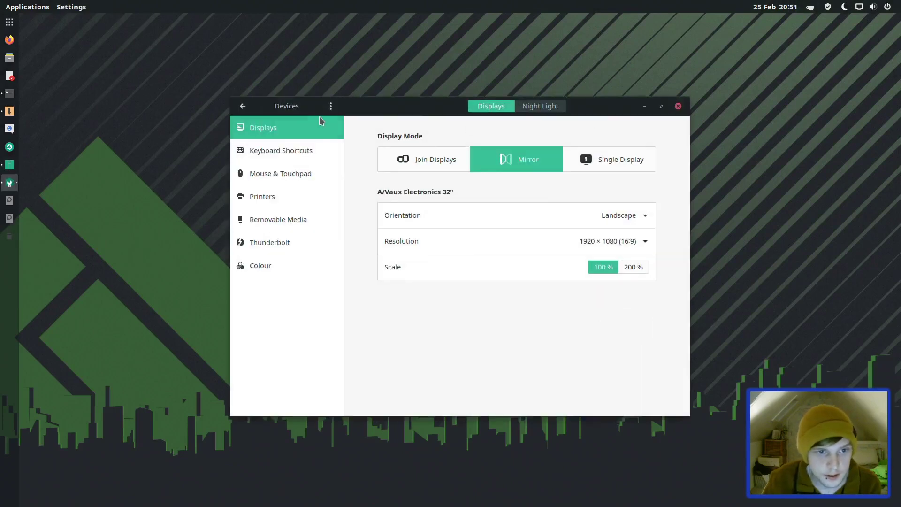
click(242, 106)
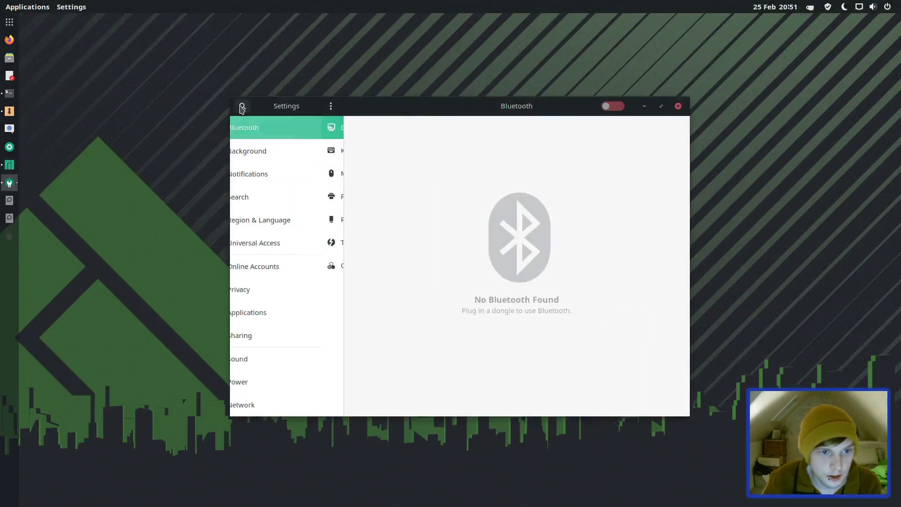
click(265, 155)
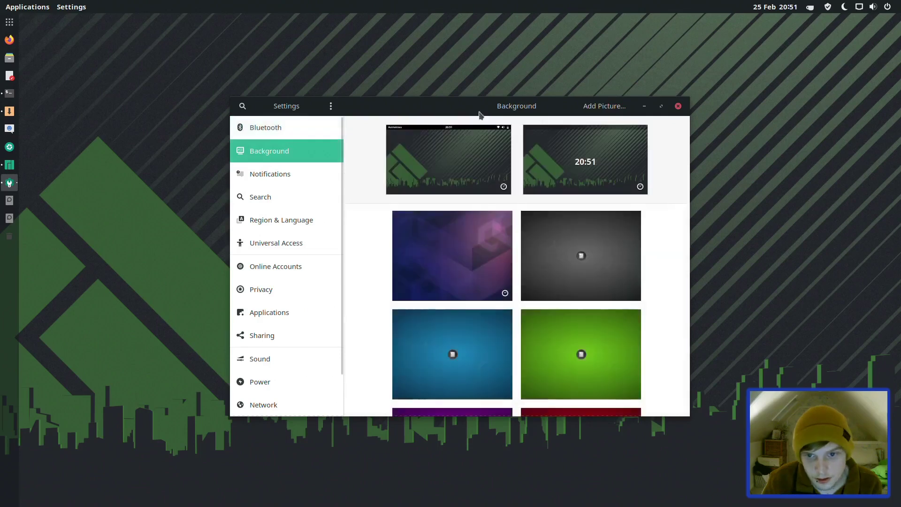
drag(471, 106, 416, 62)
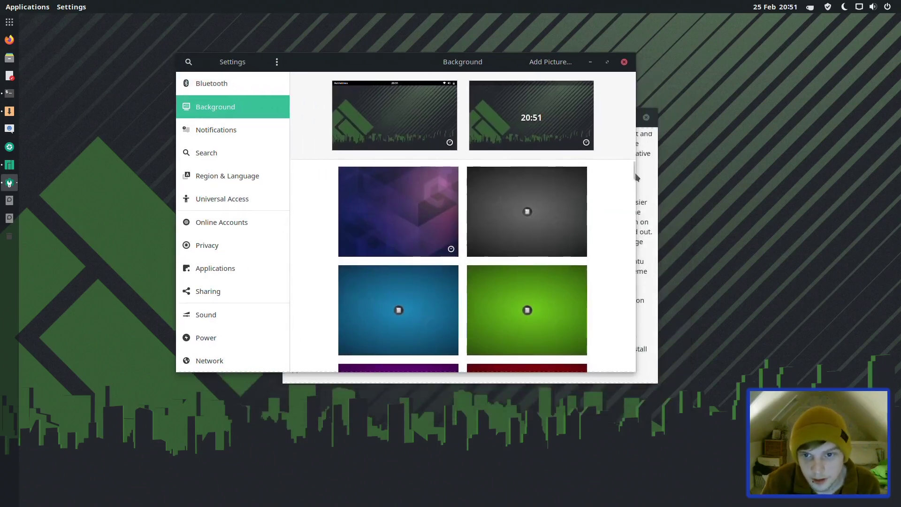
Step: Open the picture chooser and cancel it, and set the lightning storm picture as the desktop background only
click(544, 65)
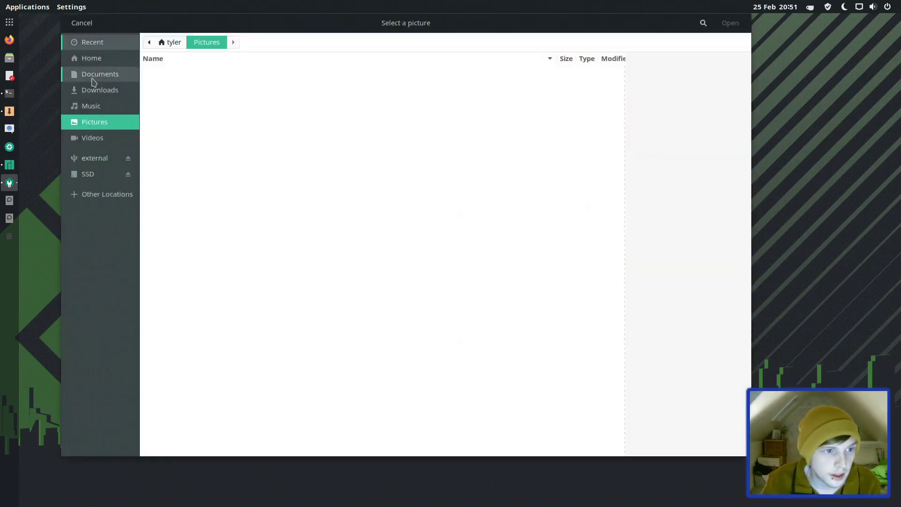
click(93, 23)
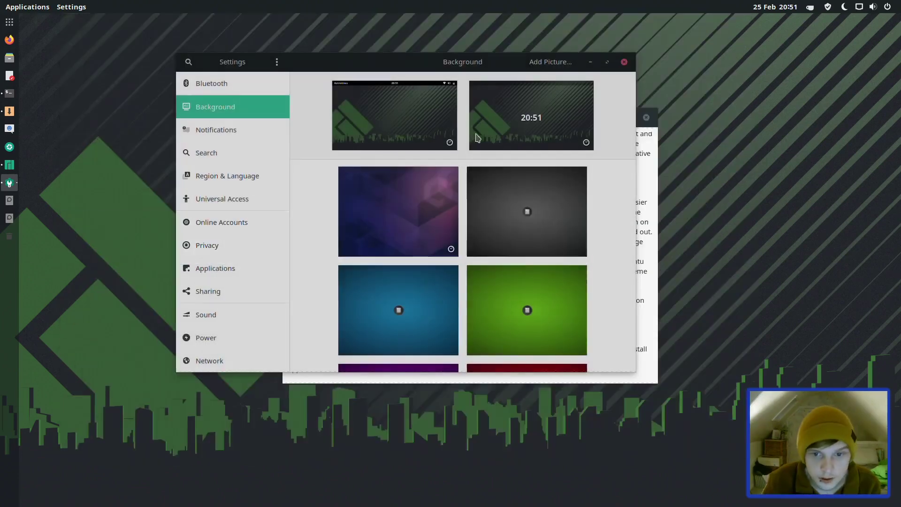
drag(637, 177, 631, 201)
click(540, 197)
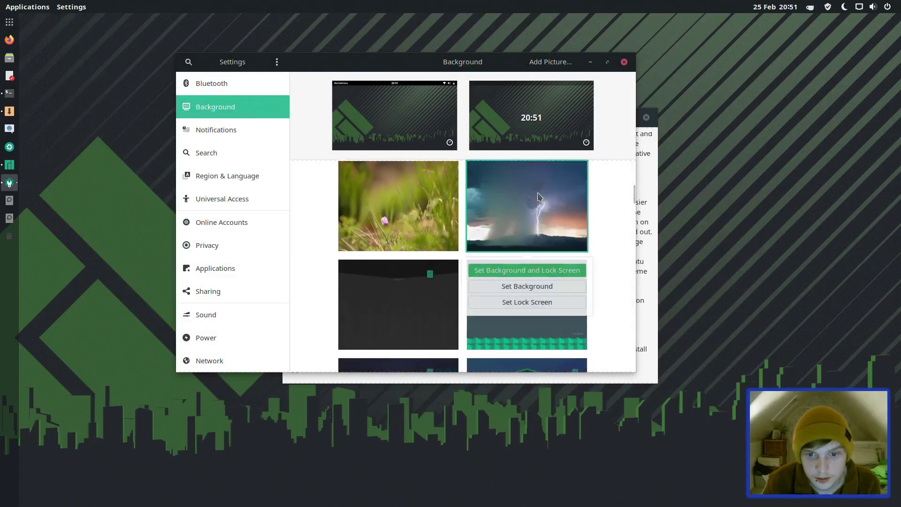
click(527, 288)
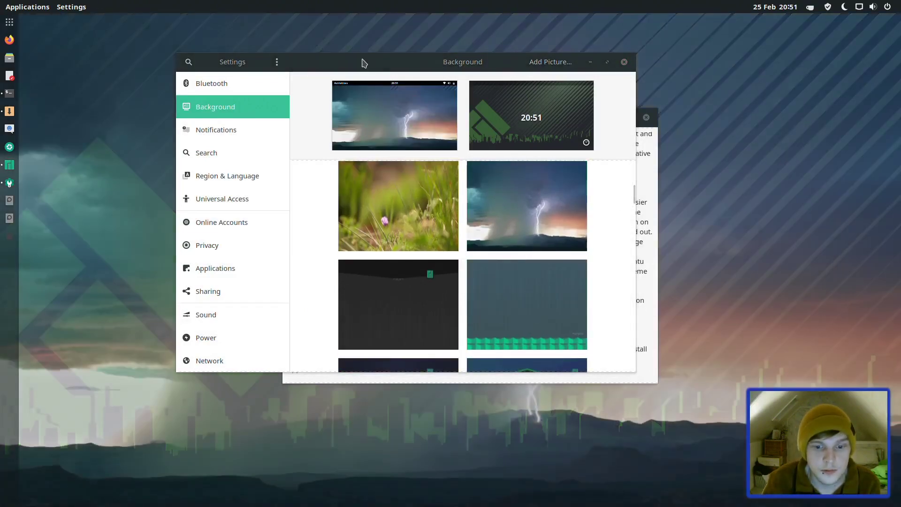
Step: Rearrange the Settings and Manjaro Hello windows side by side and bring Manjaro Hello to the front
drag(364, 71, 402, 477)
drag(430, 121, 273, 68)
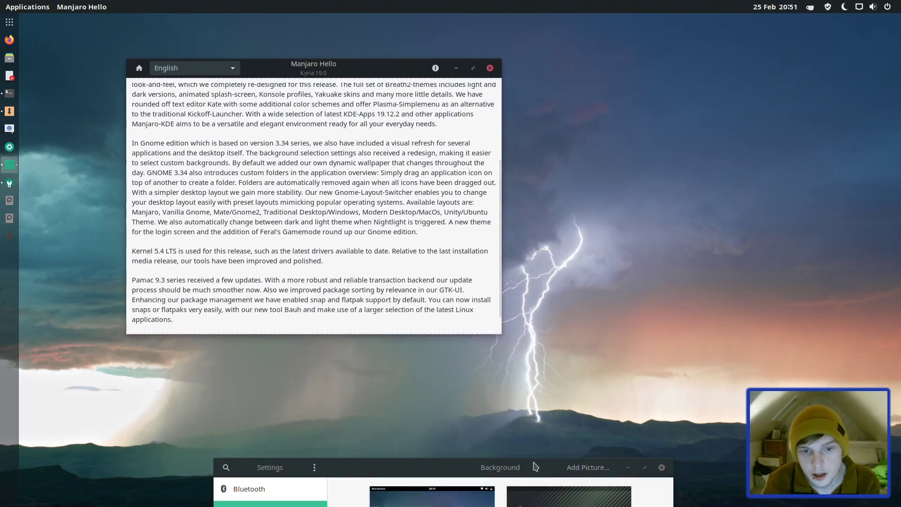
drag(542, 462, 770, 79)
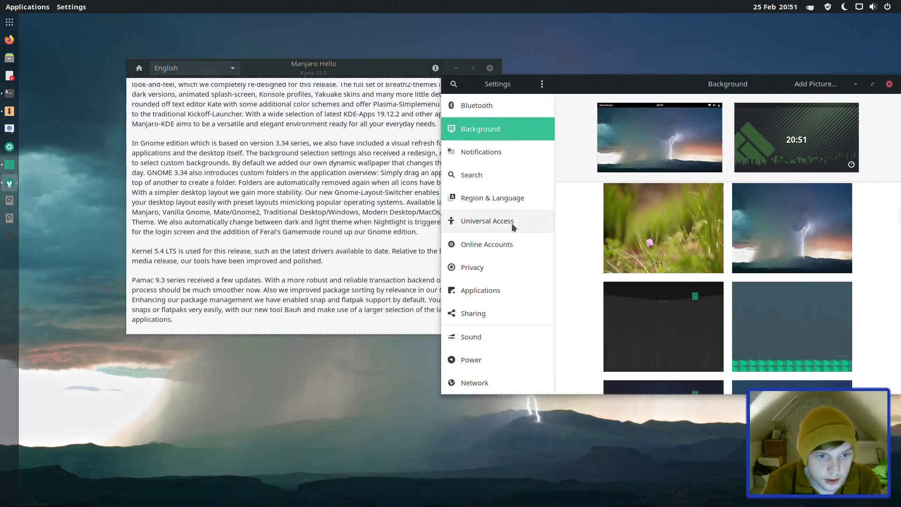
click(380, 235)
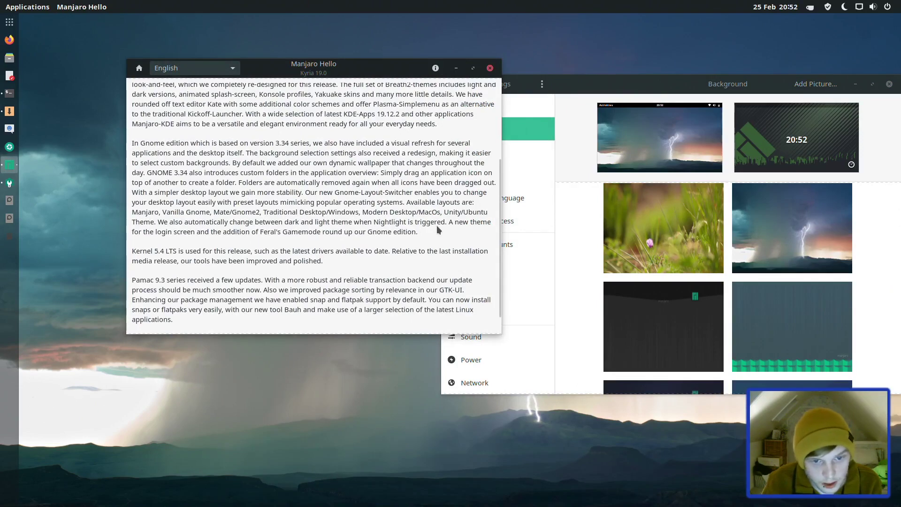
Step: Resume the disabled Night Light
click(850, 6)
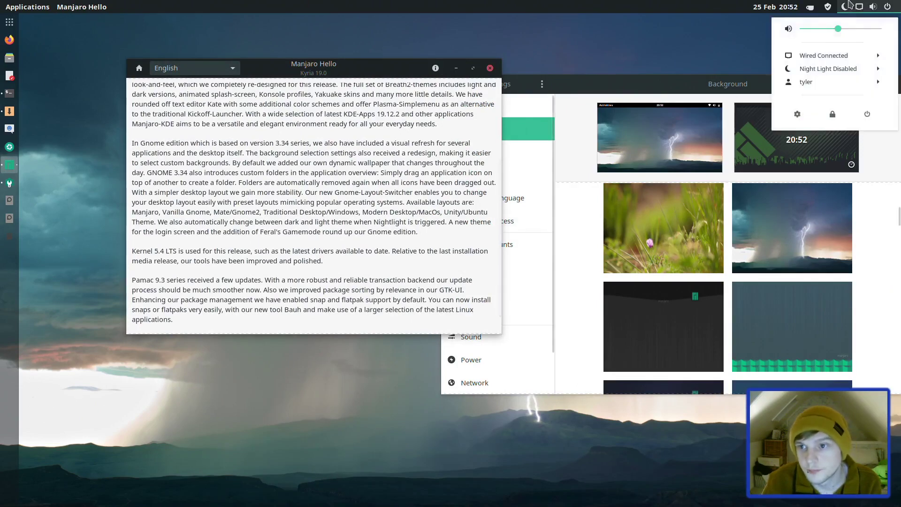
click(846, 70)
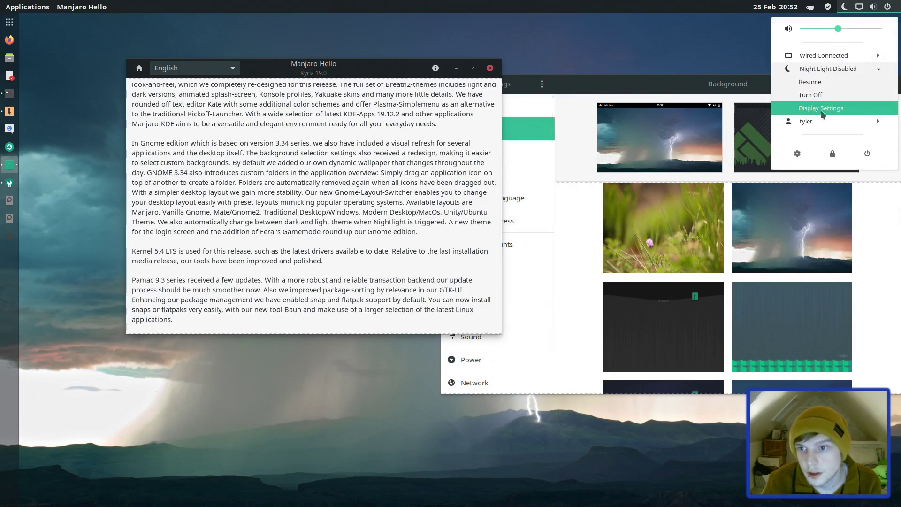
click(819, 82)
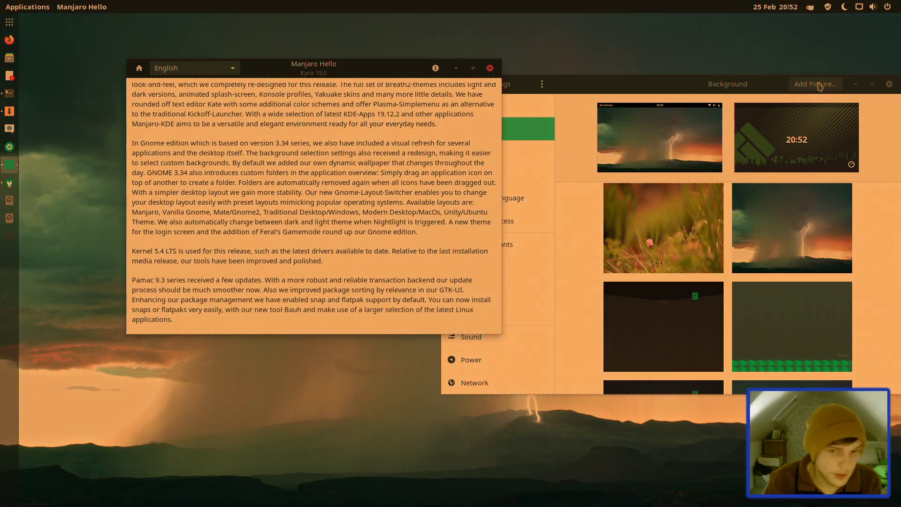
Step: Turn Night Light off completely
click(850, 6)
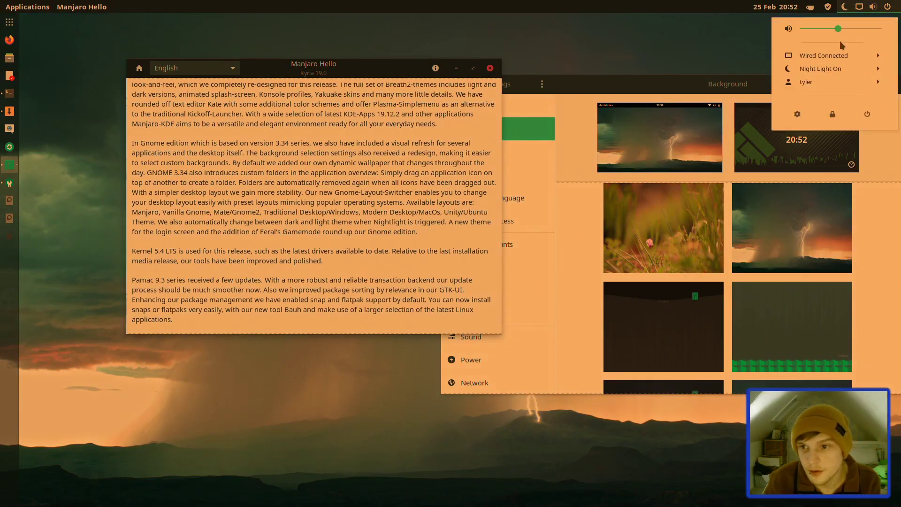
click(832, 75)
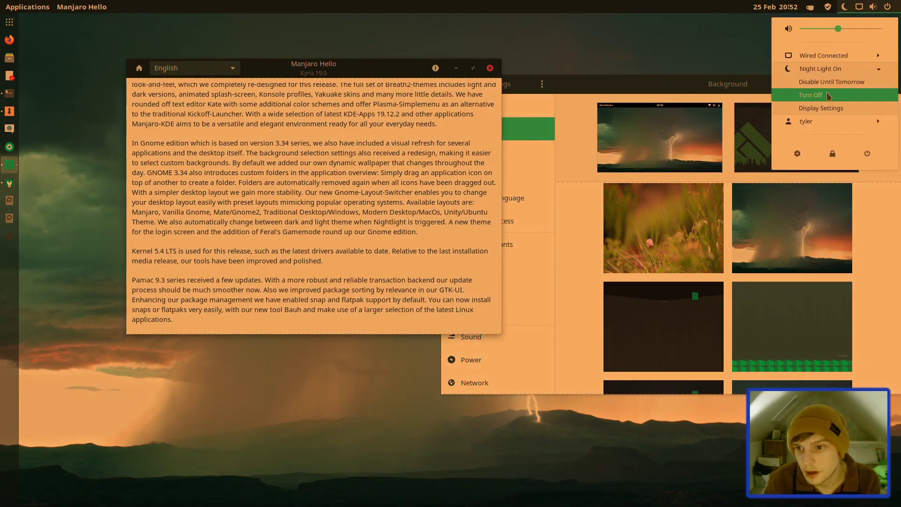
click(828, 93)
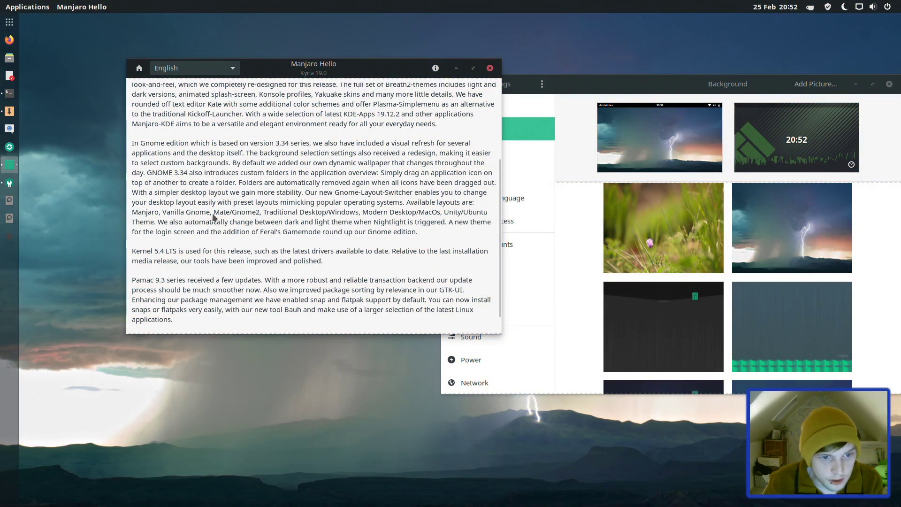
Step: Group Archive Manager and Caffeine-ng Preferences into a folder in the applications grid and open that folder on the last page
click(39, 7)
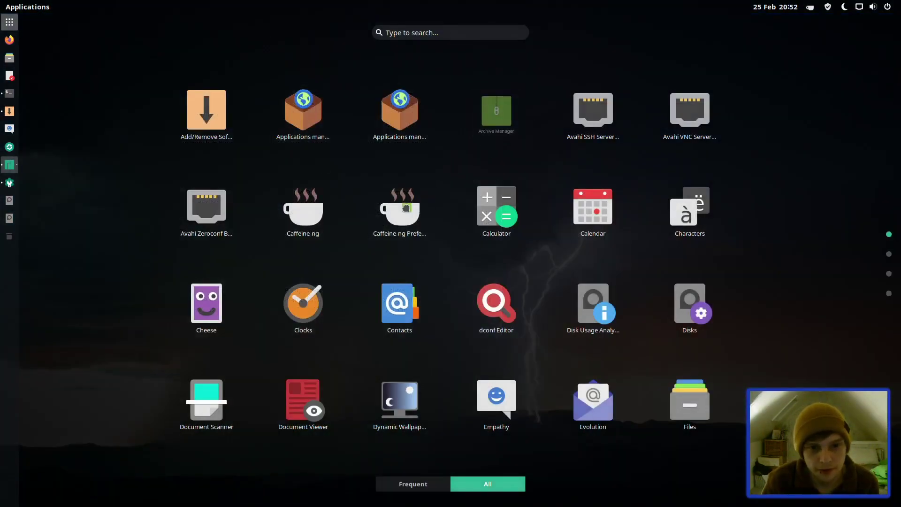
drag(406, 208, 406, 207)
scroll(584, 180, down, 2)
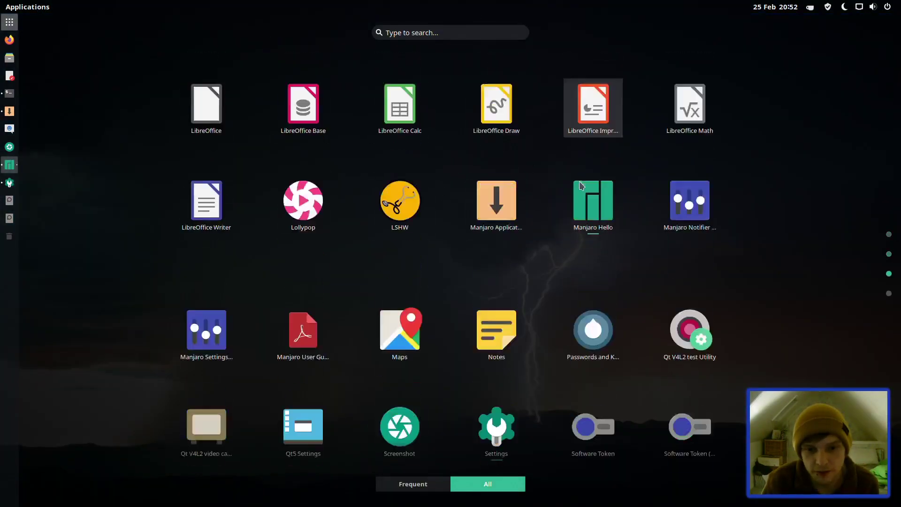
scroll(582, 186, down, 1)
click(200, 115)
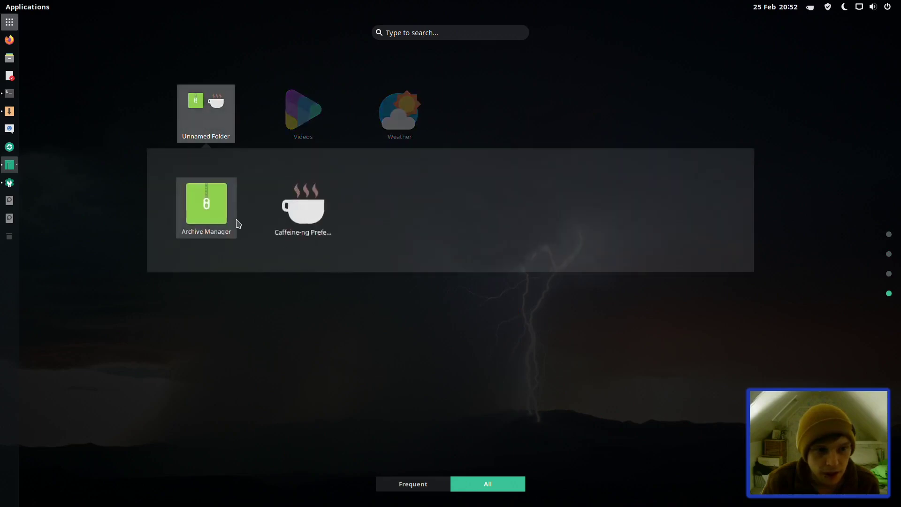
Step: Take Archive Manager and Caffeine-ng Preferences out of the unnamed folder and leave the applications grid
drag(238, 223, 252, 410)
click(290, 119)
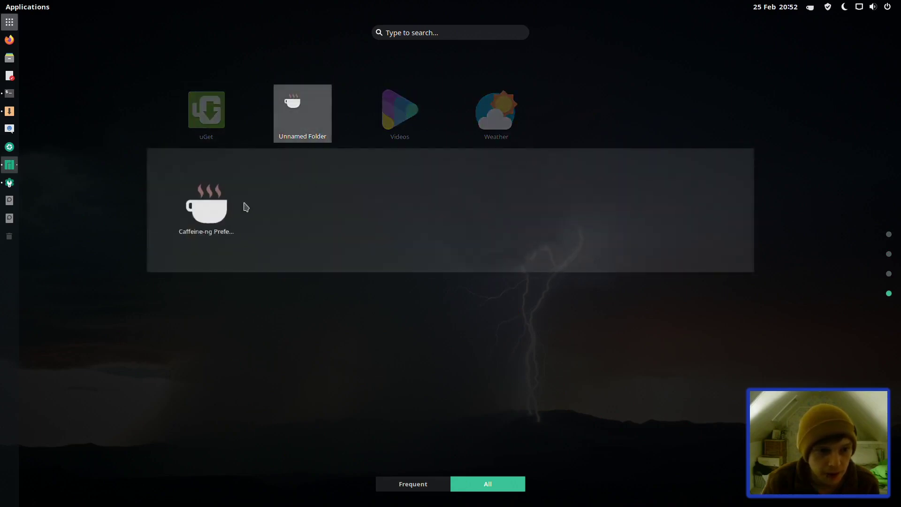
drag(208, 207, 241, 413)
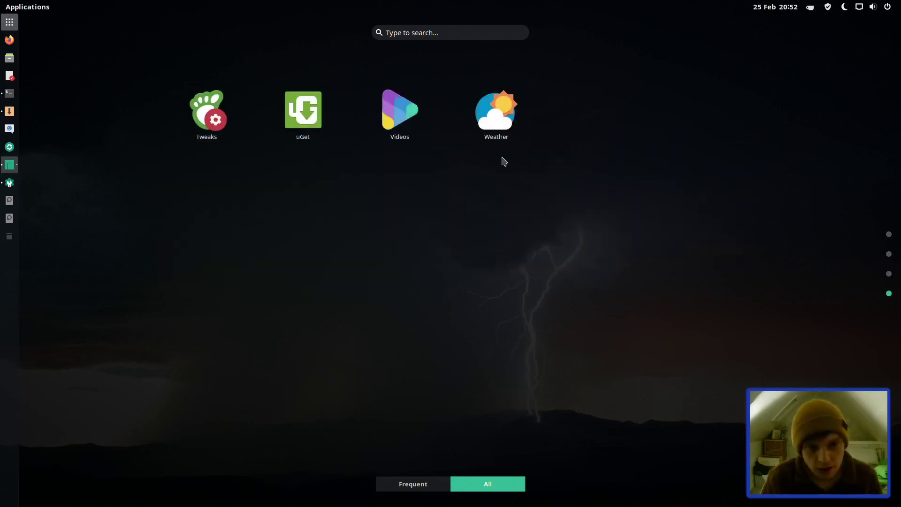
key(Escape)
click(531, 156)
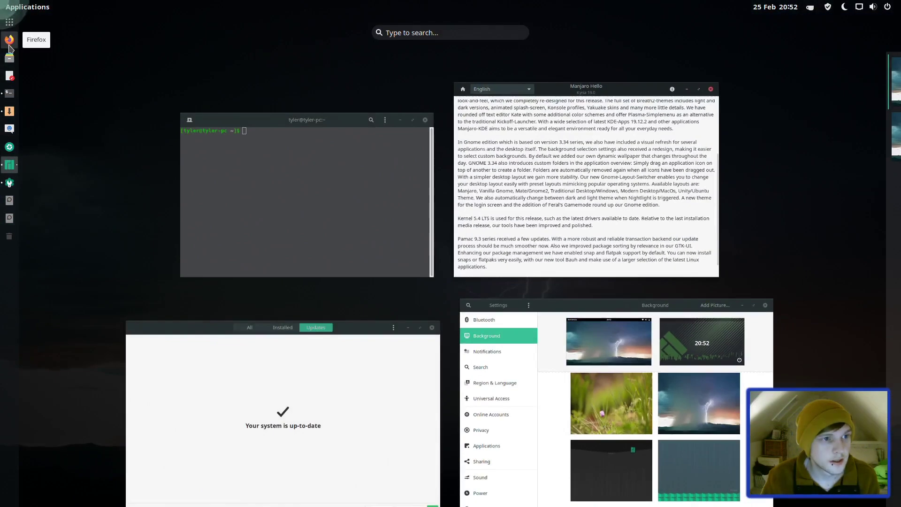
Step: Switch to Firefox, move its window toward the middle of the desktop and open the About Firefox information to check the version
click(9, 40)
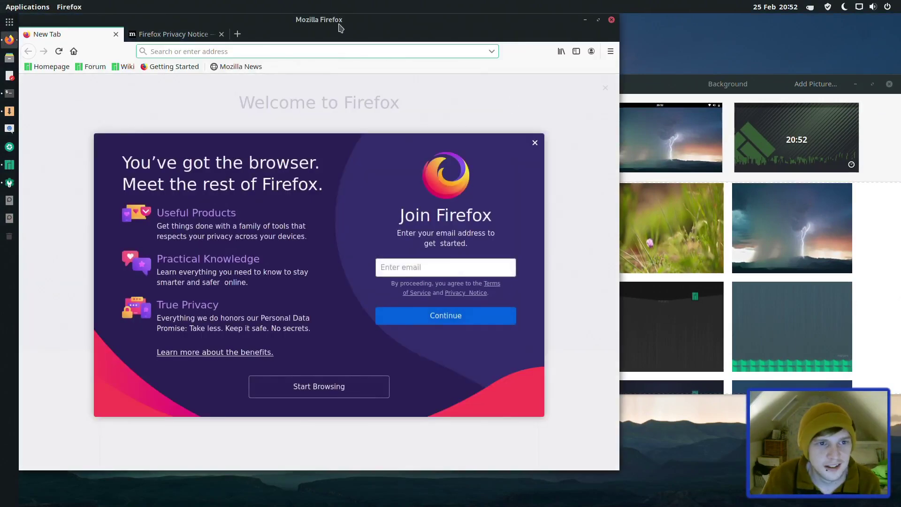
drag(350, 20, 495, 32)
click(755, 63)
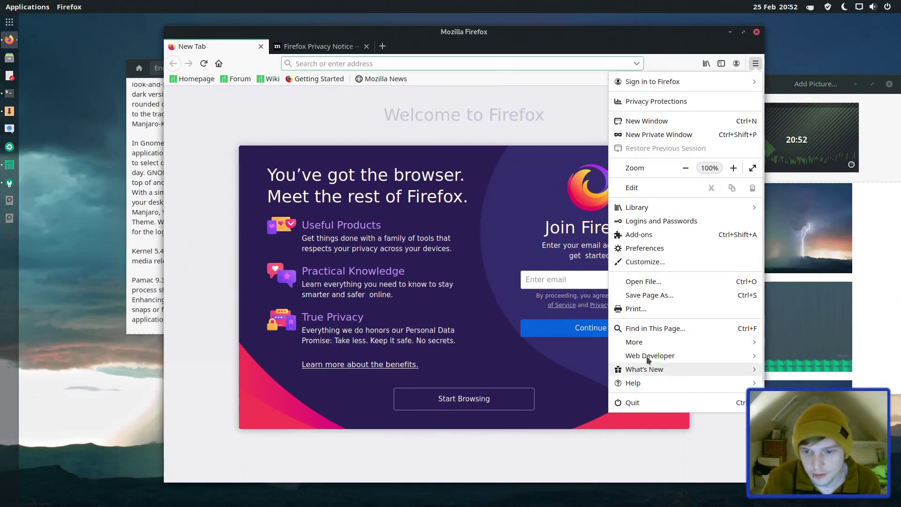
click(633, 382)
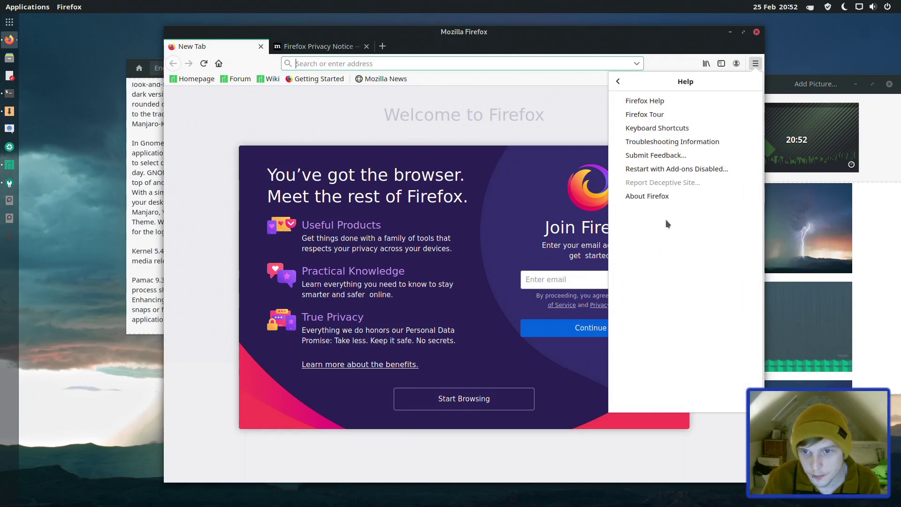
click(653, 198)
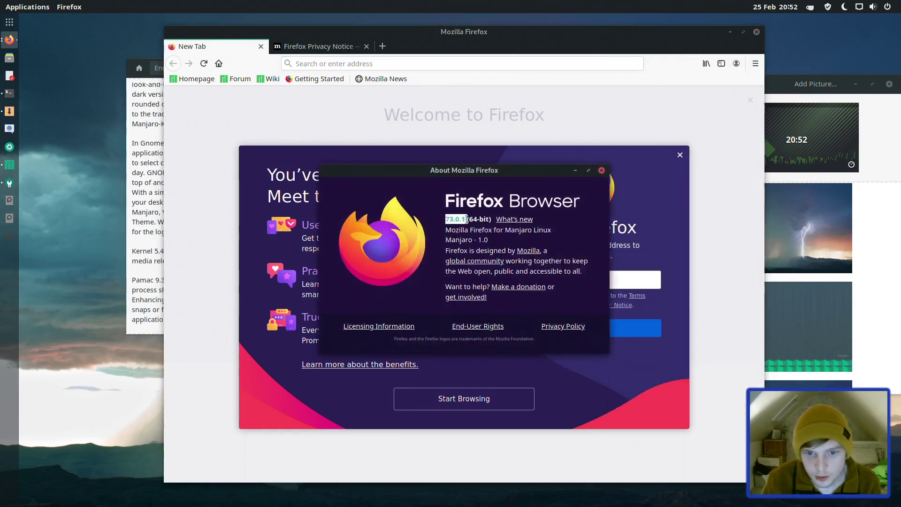
Step: Search the web for "latest version of firefox", highlight the version number in the top result and close the browser with its tabs
click(351, 63)
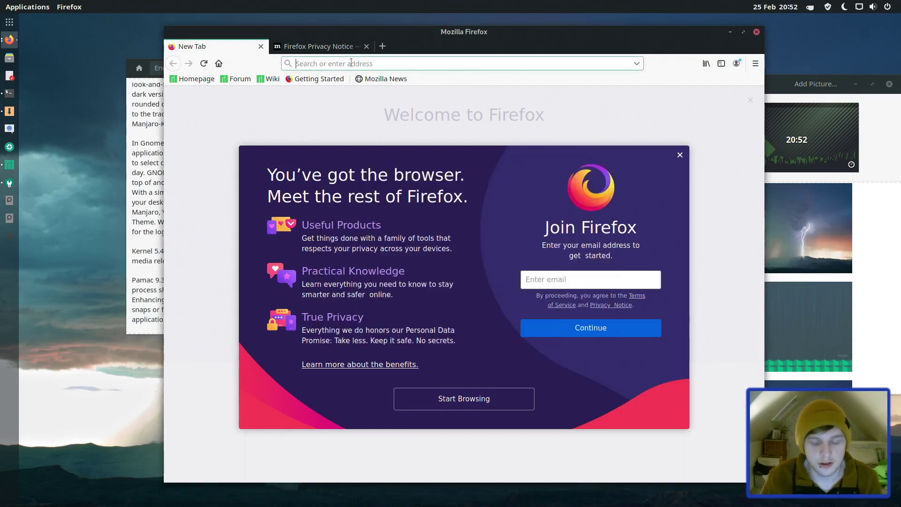
text(latest)
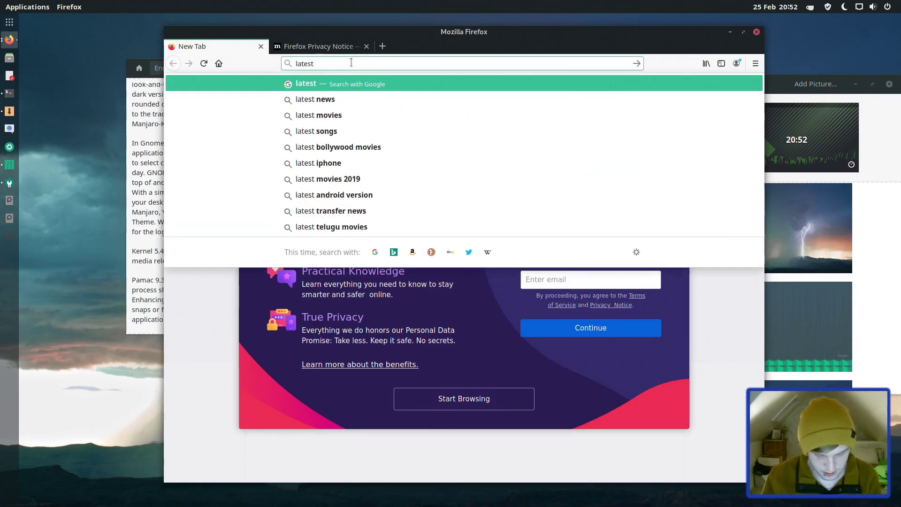
text( version of re)
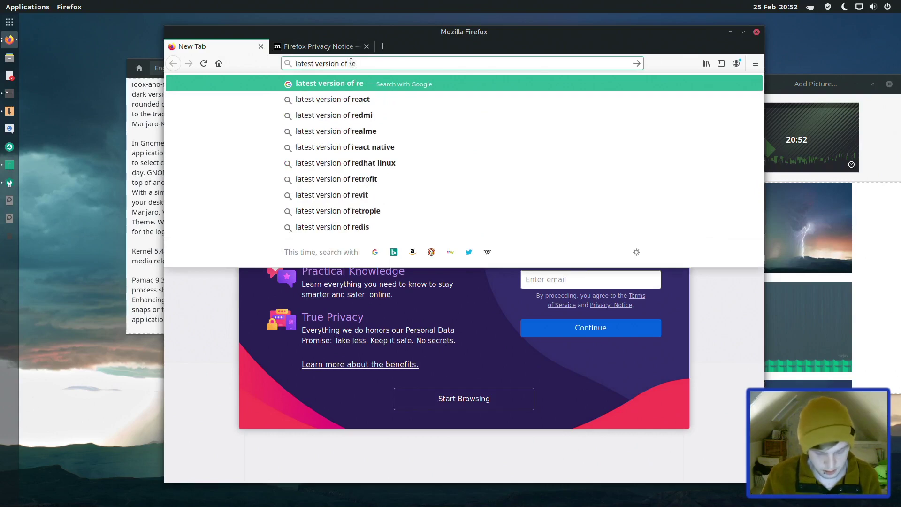
key(BackSpace)
text(firefox)
key(Return)
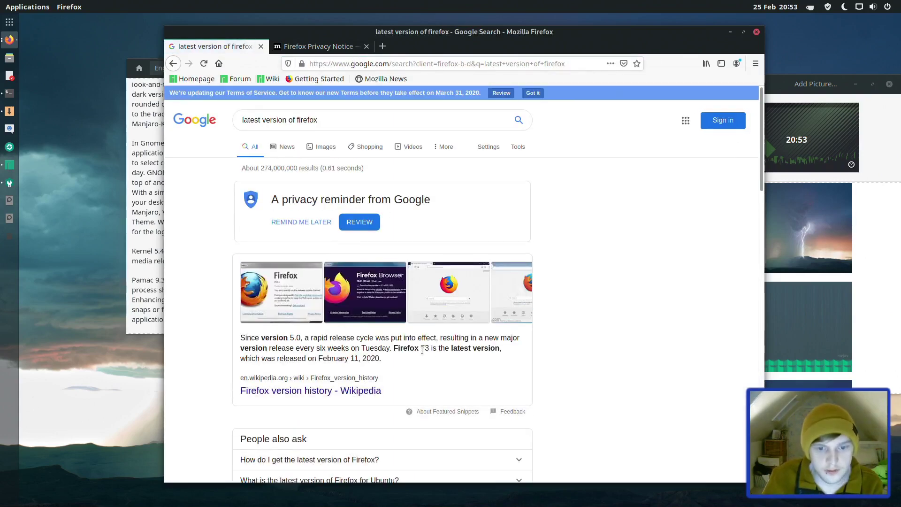
drag(421, 349, 437, 349)
click(756, 31)
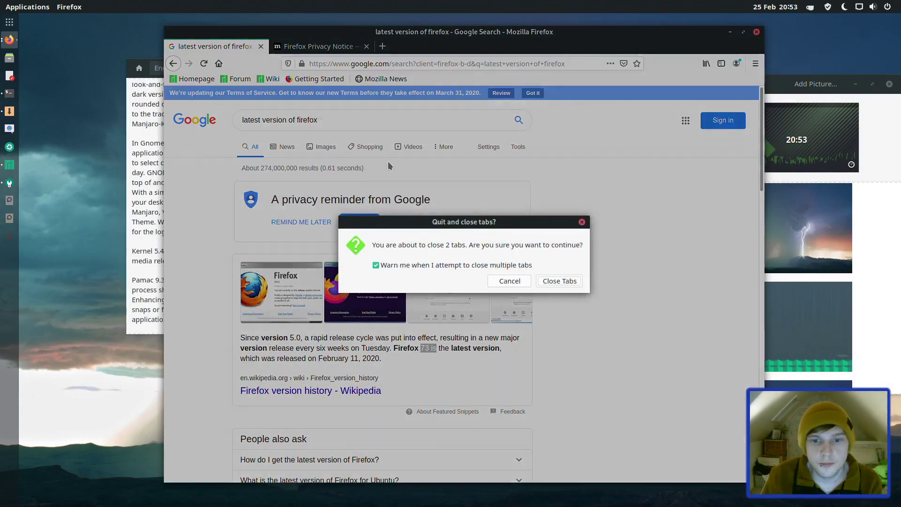
click(553, 282)
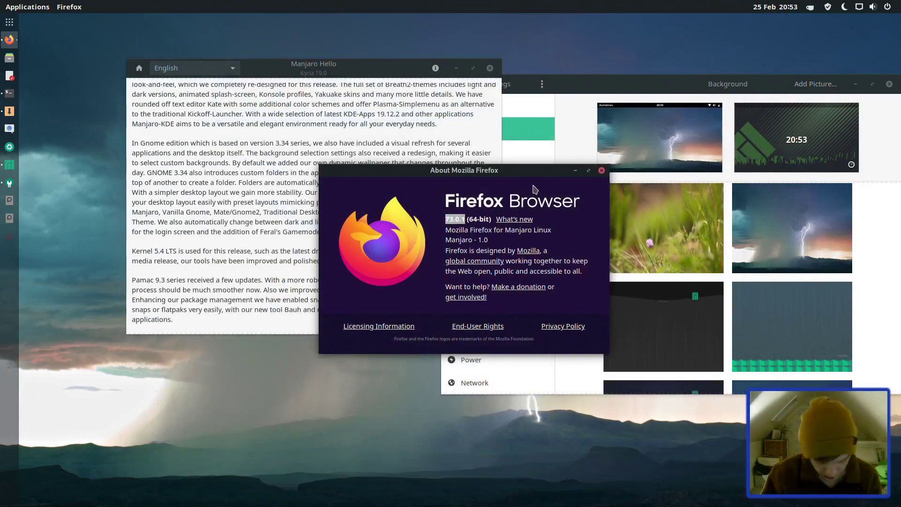
Step: Launch LibreOffice Writer by searching for "libre", close the leftover About Mozilla Firefox window and dismiss the startup tip with future tips disabled
key(super)
text(libre)
key(Return)
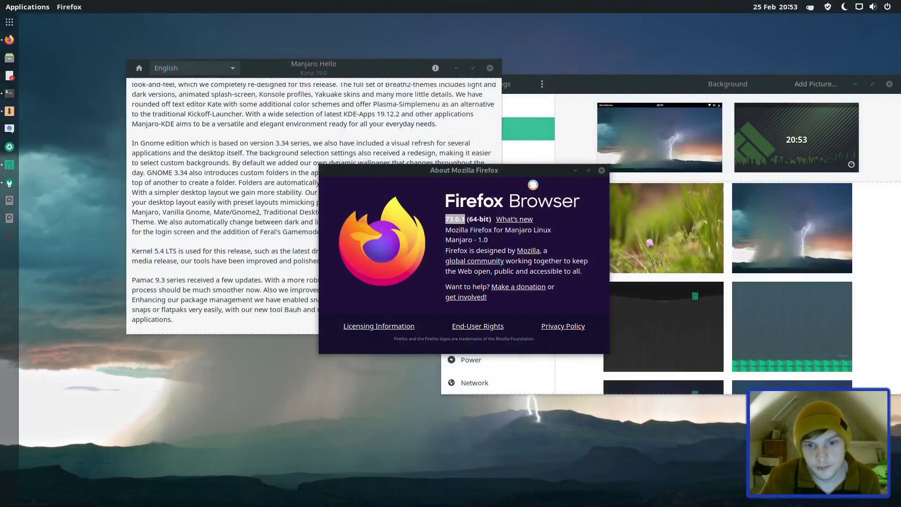
click(601, 170)
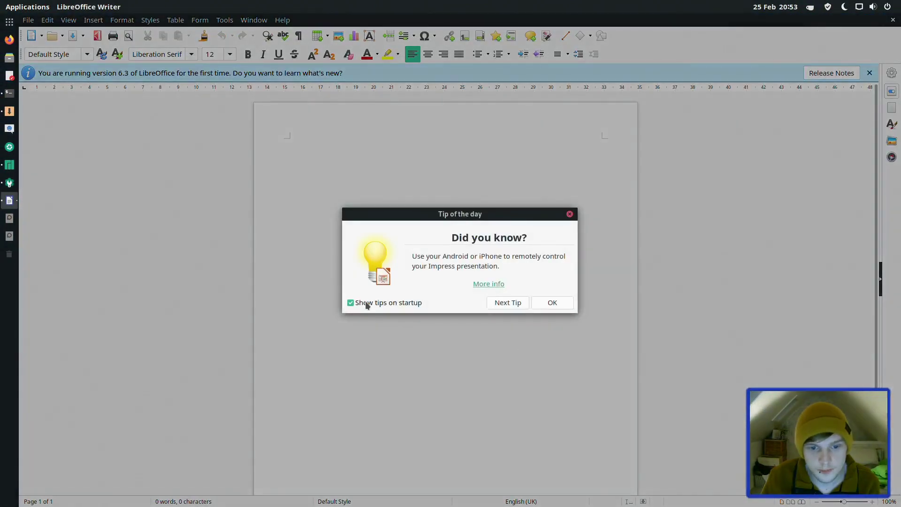
click(366, 302)
click(551, 302)
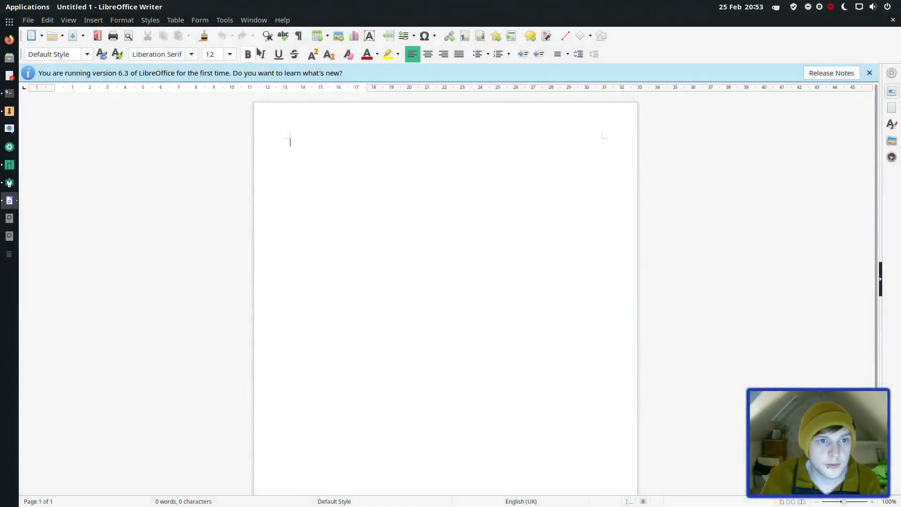
Step: Check the version in the About LibreOffice information, and close Writer
click(282, 20)
click(322, 176)
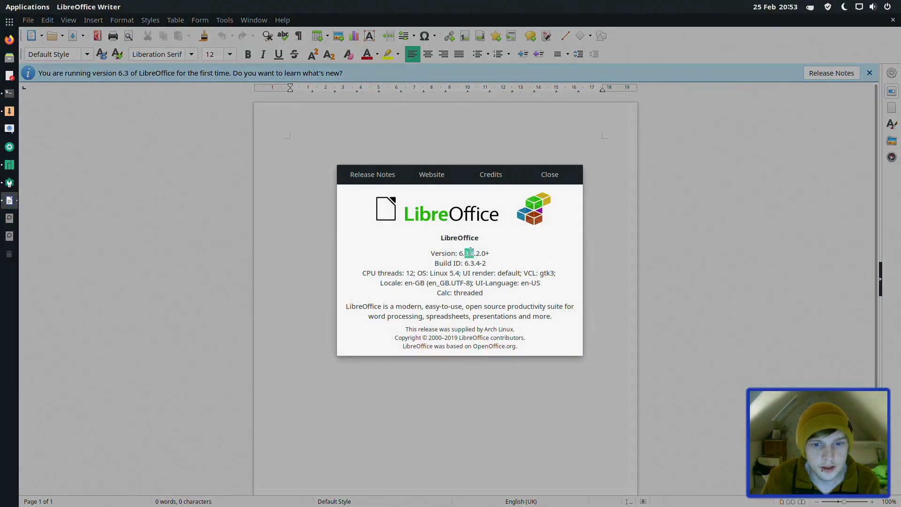
click(535, 172)
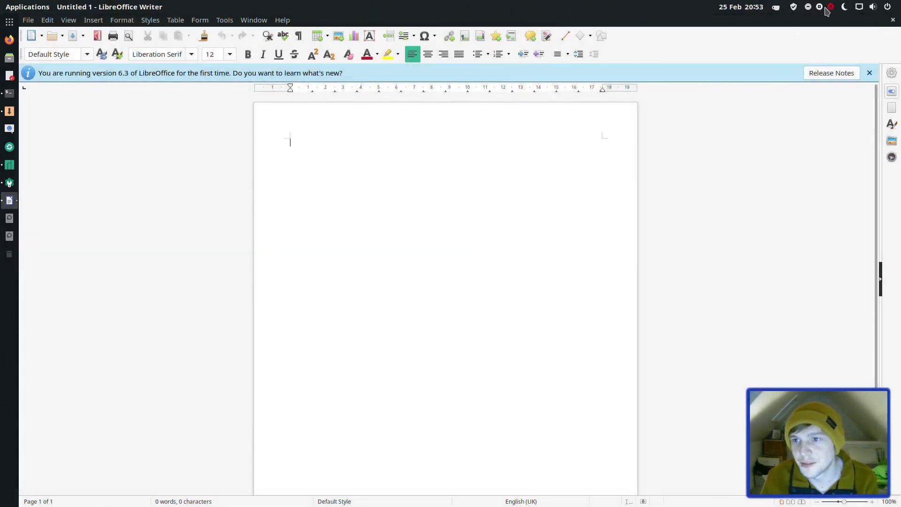
click(831, 7)
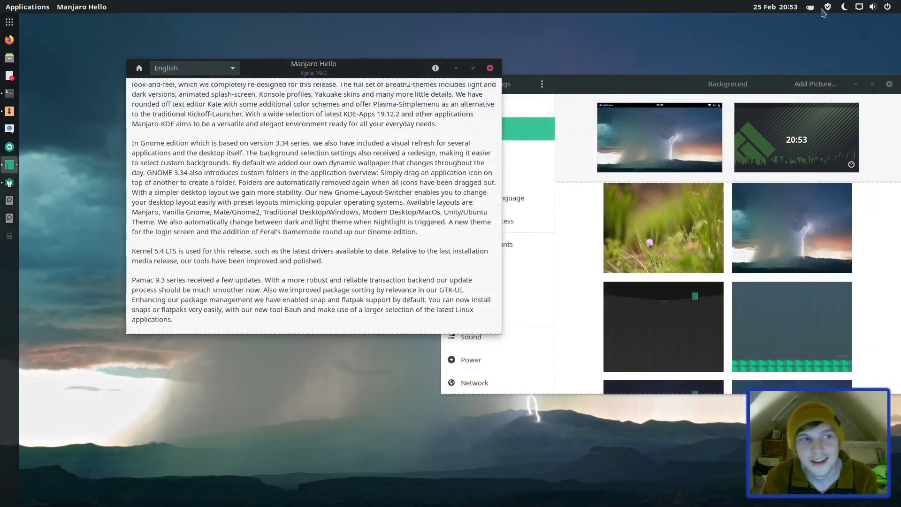
Step: Maximize and close the Background settings window, and move the Manjaro Hello window toward the middle of the desktop and close it
click(520, 72)
double_click(520, 72)
mouse_move(1, 1)
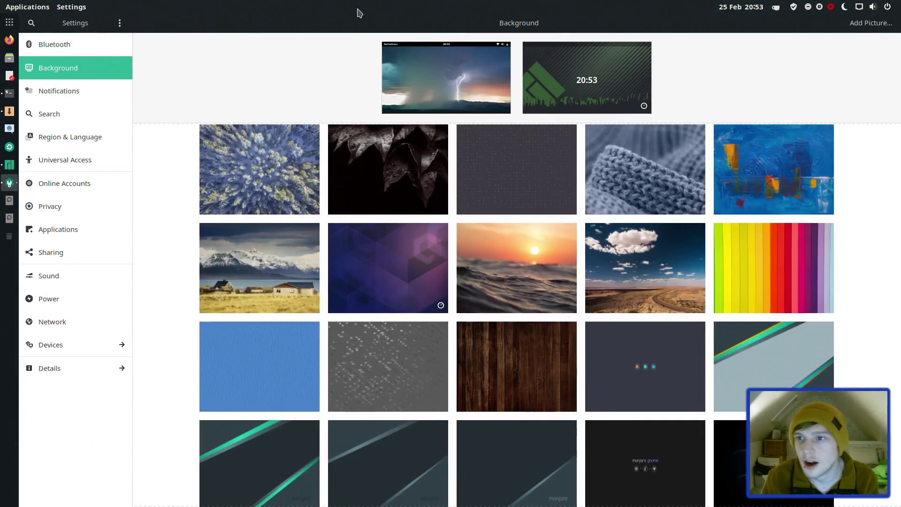
click(831, 8)
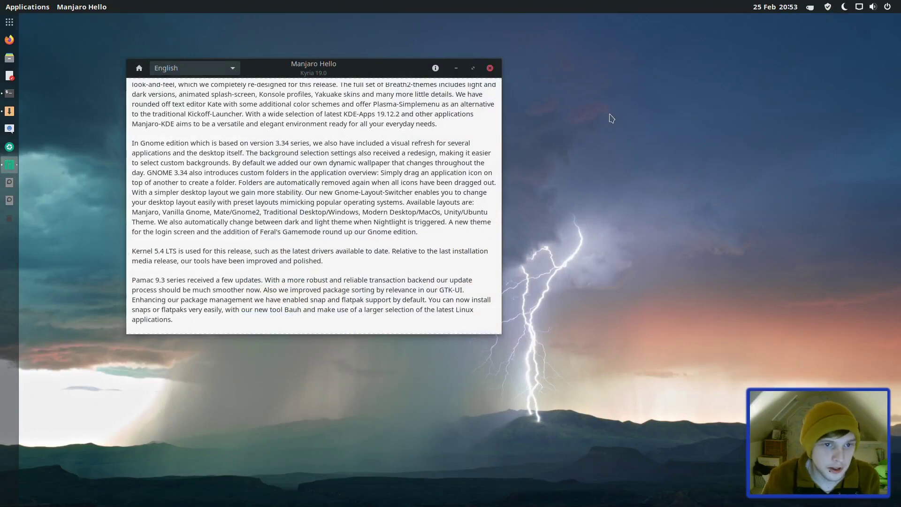
drag(341, 65, 444, 95)
click(591, 99)
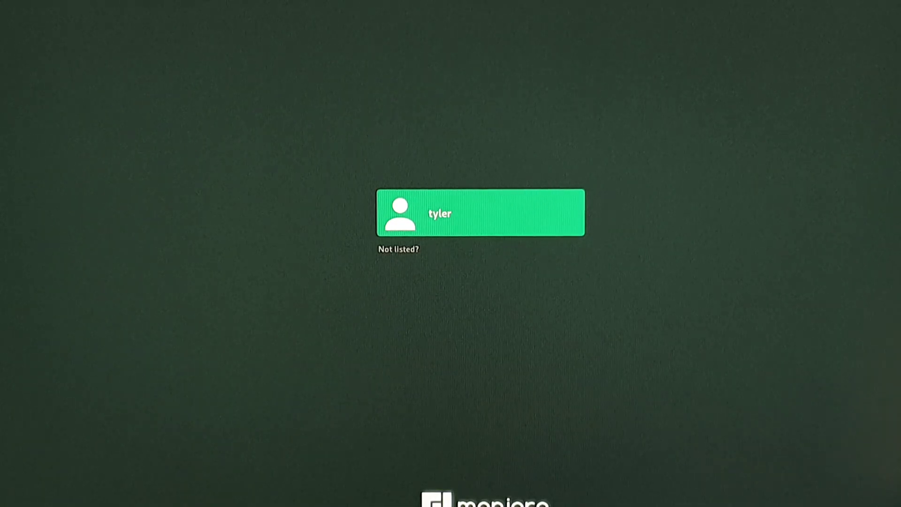
Step: Select the listed user on the login screen, enter the account password and sign in
key(Return)
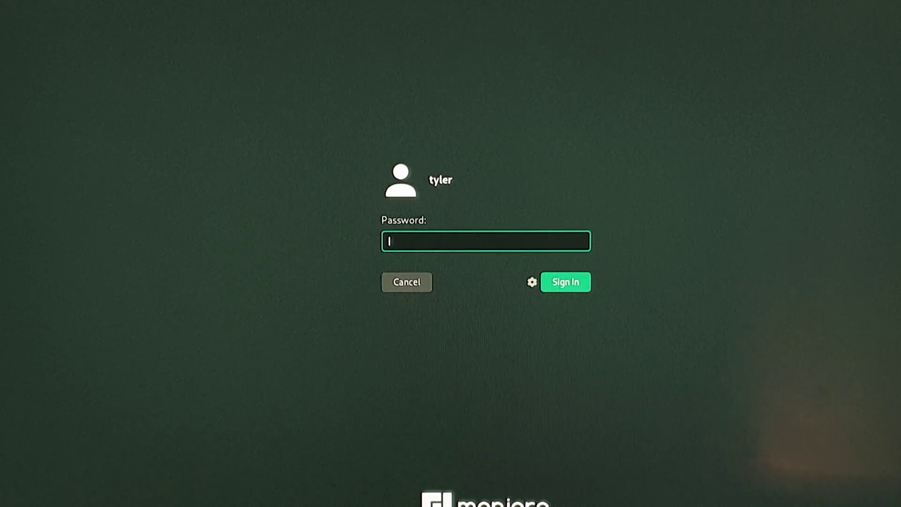
text(********)
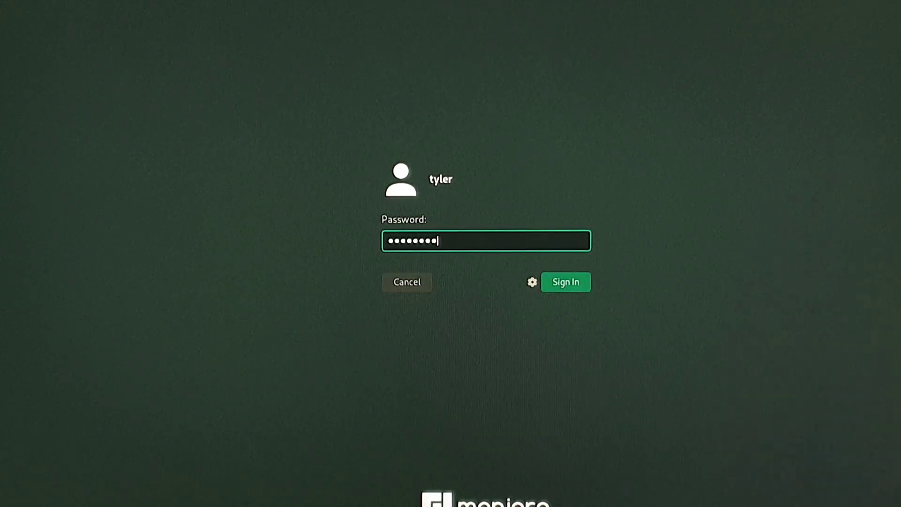
key(Return)
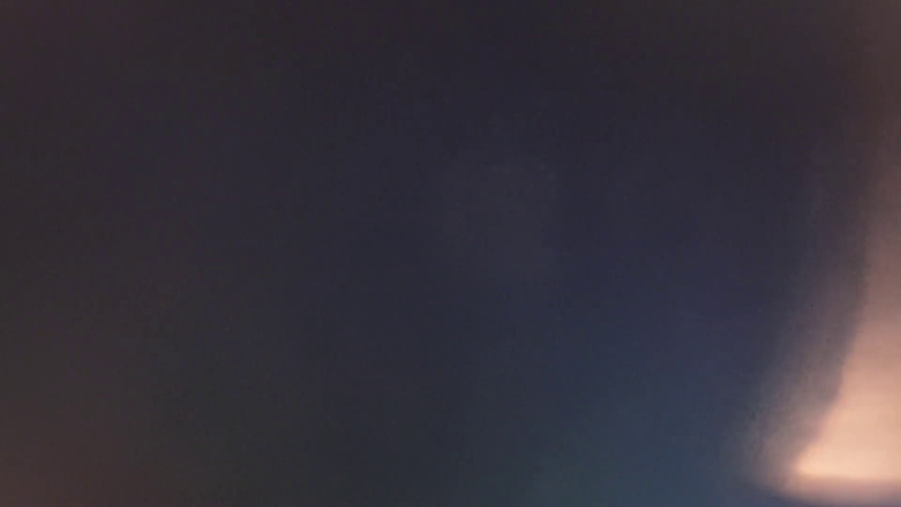